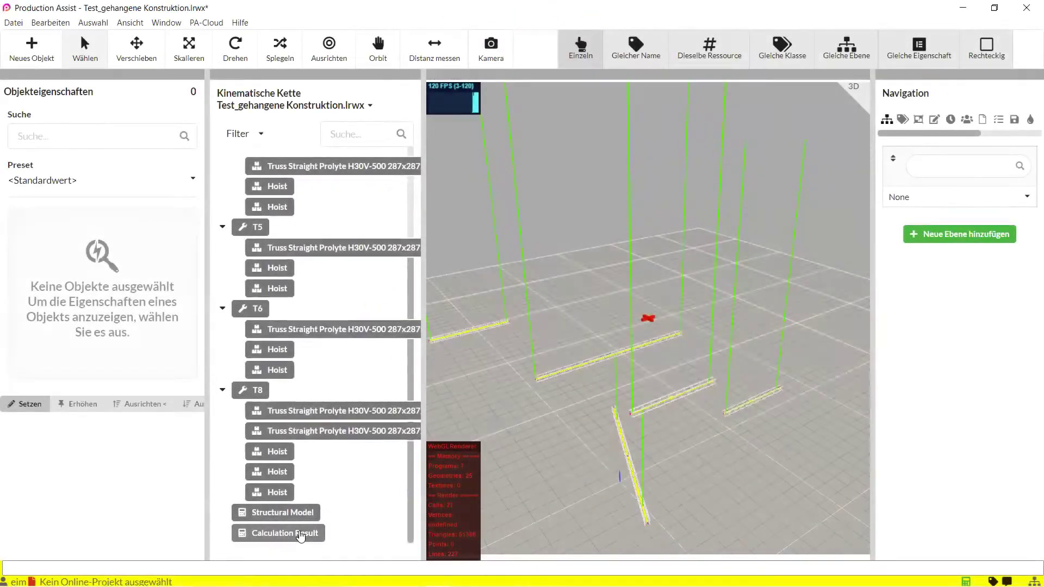
# Show the Biegemoment Mby diagram under Schnittreaktionen for the Calculation Result and examine it along the hanging trusses.
pyautogui.click(301, 534)
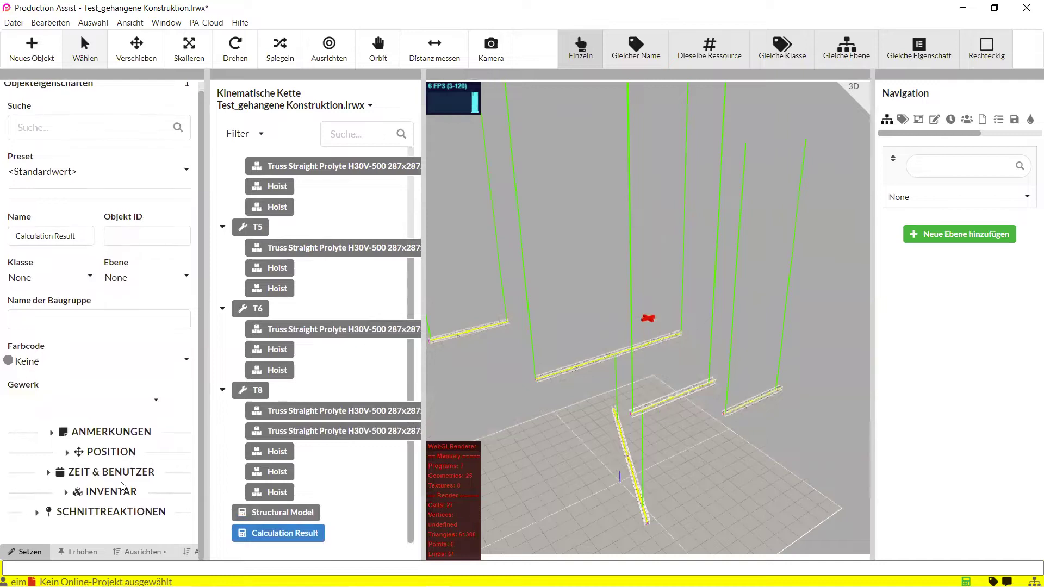
pyautogui.click(112, 513)
pyautogui.scroll(-6, 109, 397)
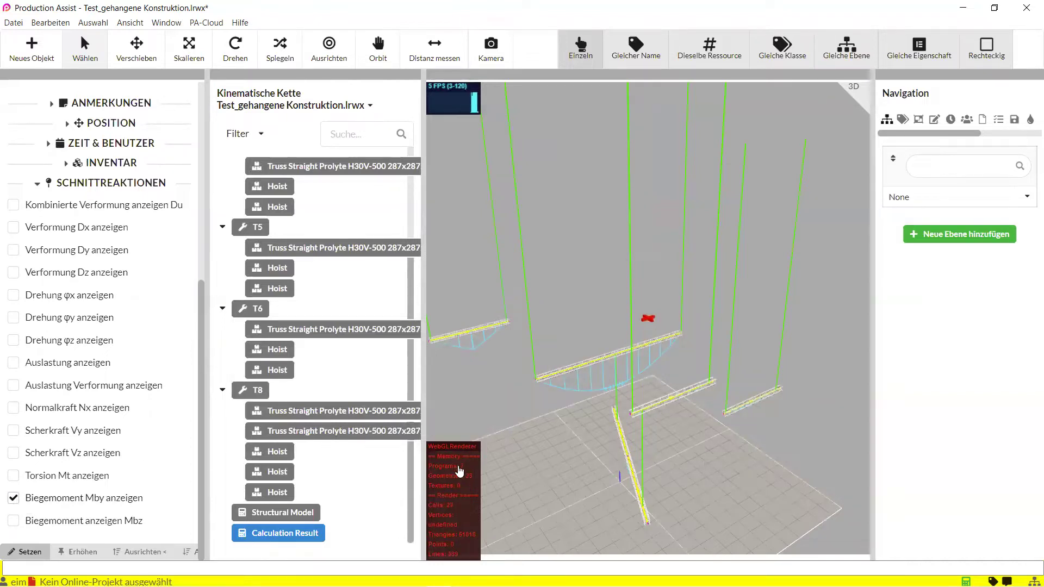
pyautogui.moveTo(530, 492); pyautogui.dragTo(528, 453, button='middle')
pyautogui.moveTo(529, 454); pyautogui.dragTo(663, 459)
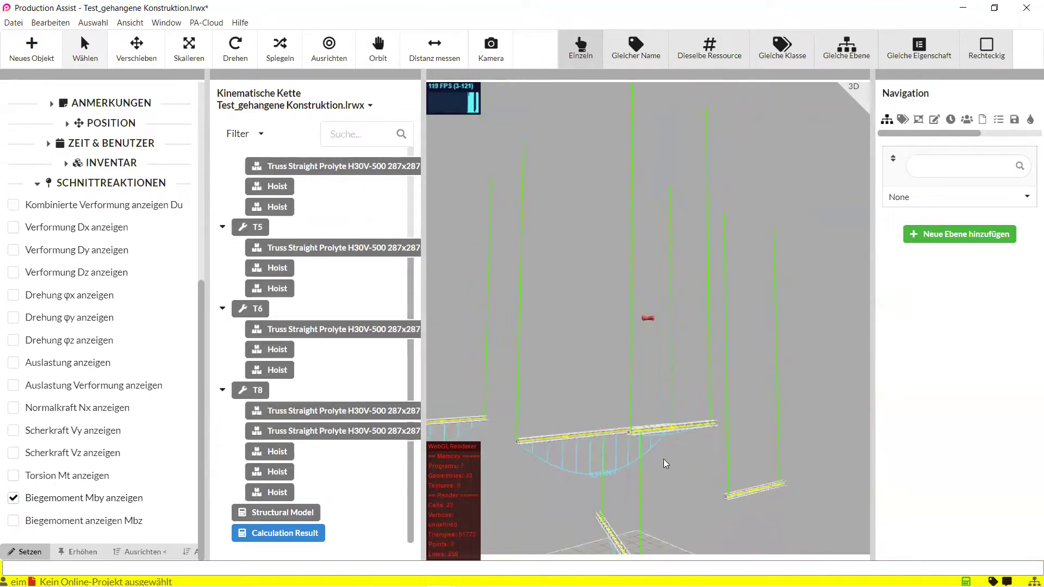
pyautogui.scroll(5, 664, 459)
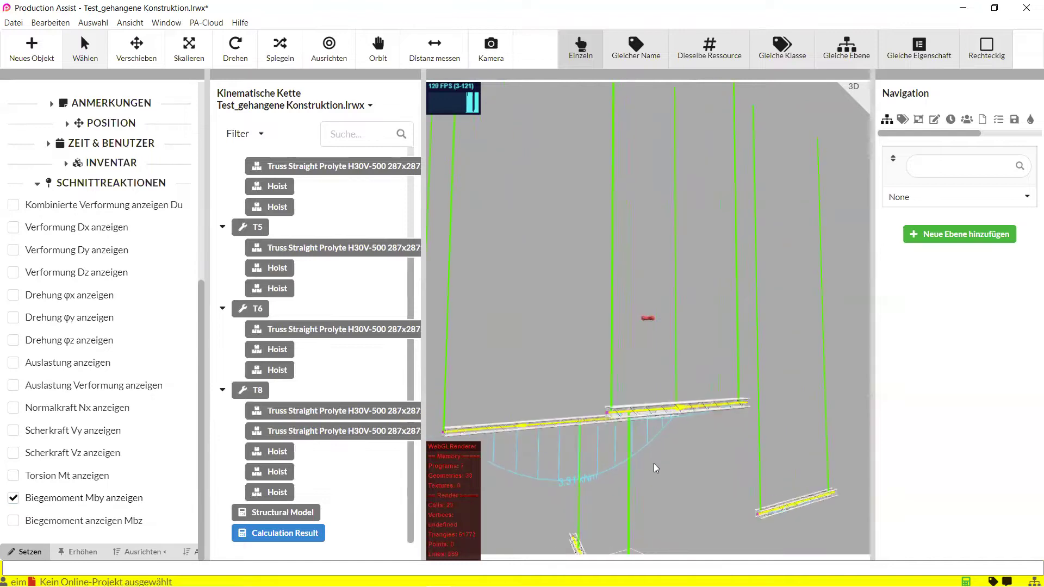
pyautogui.scroll(2, 653, 467)
pyautogui.scroll(-6, 646, 465)
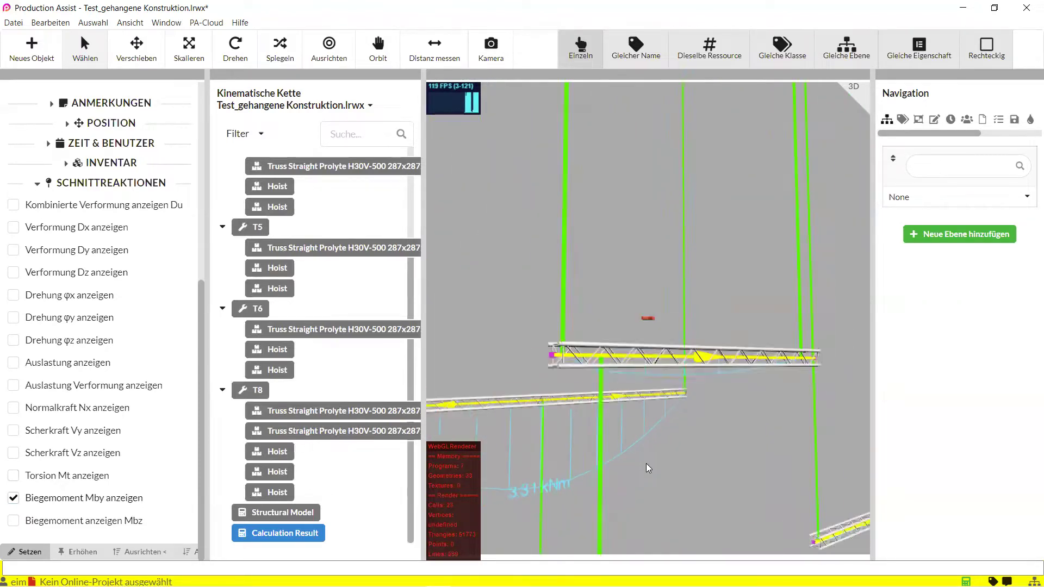
pyautogui.moveTo(643, 474)
pyautogui.mouseDown(button='middle')
pyautogui.moveTo(646, 452)
pyautogui.moveTo(638, 458)
pyautogui.mouseUp(button='middle')
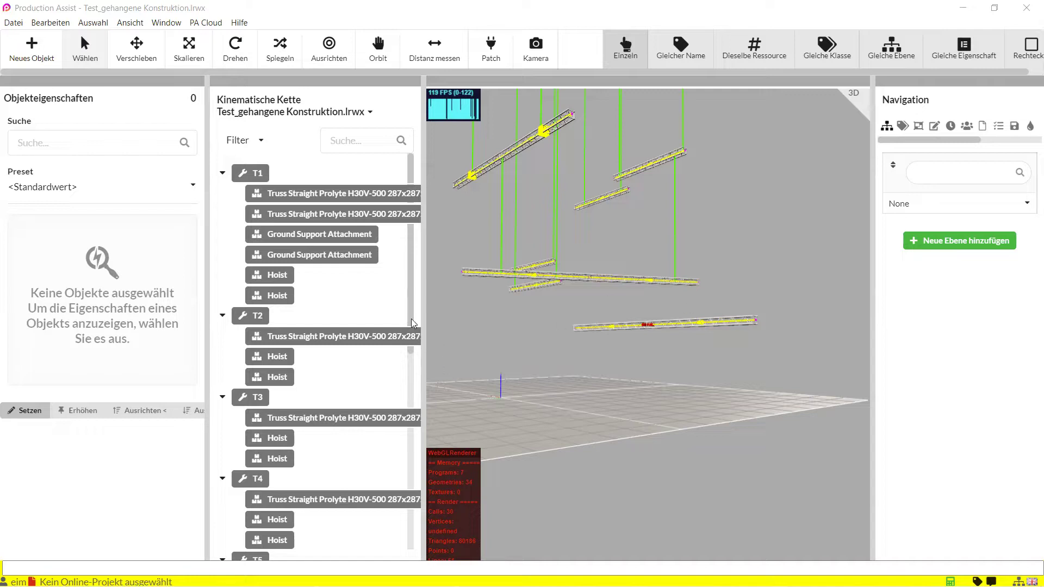
# Add a Hoist symbol from the online hoist resources at each end of the last T8 truss assembly.
pyautogui.moveTo(411, 318); pyautogui.dragTo(413, 506)
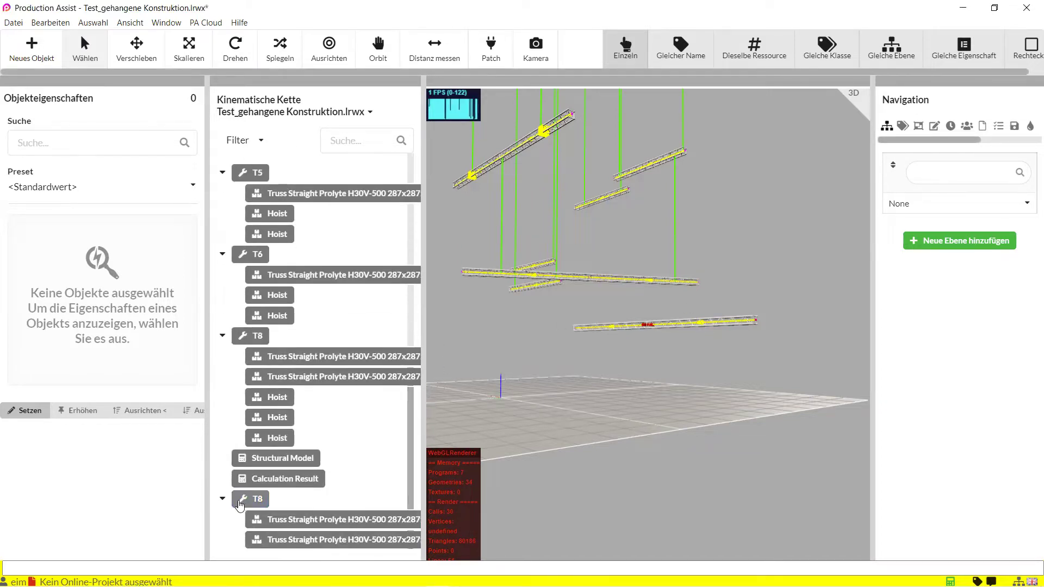
pyautogui.click(258, 503)
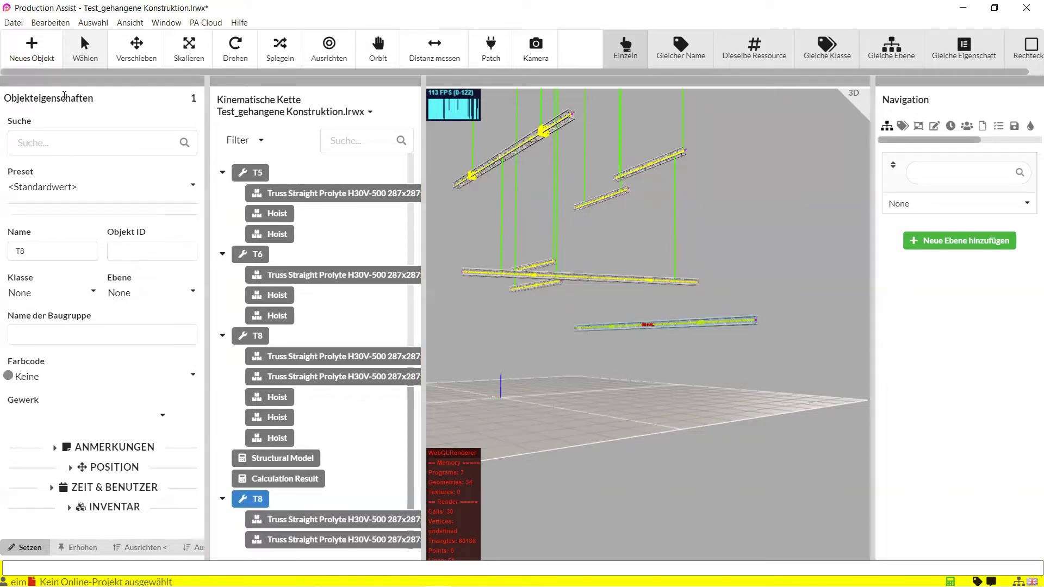
pyautogui.click(25, 50)
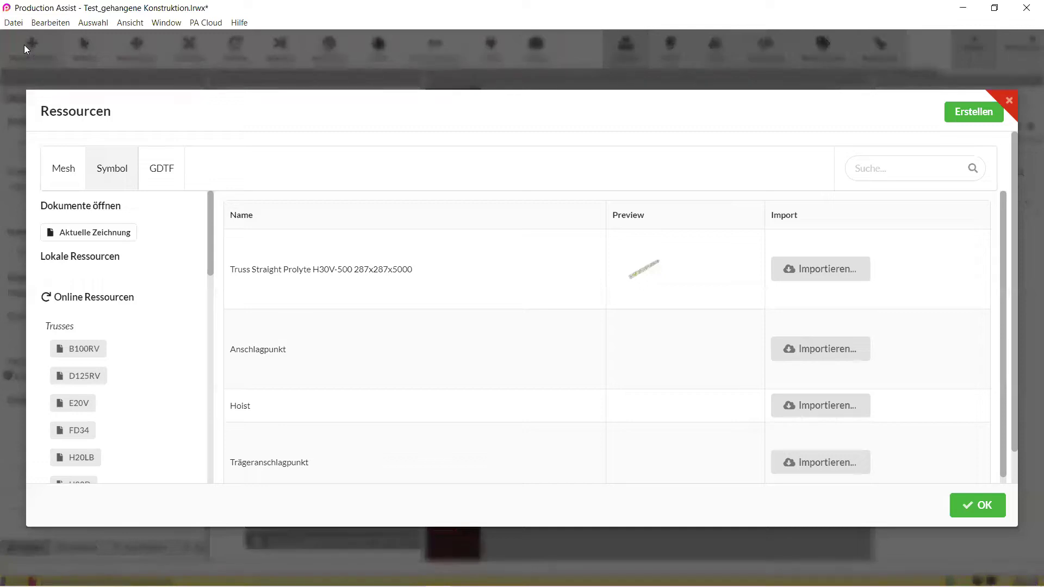
pyautogui.scroll(-7, 109, 380)
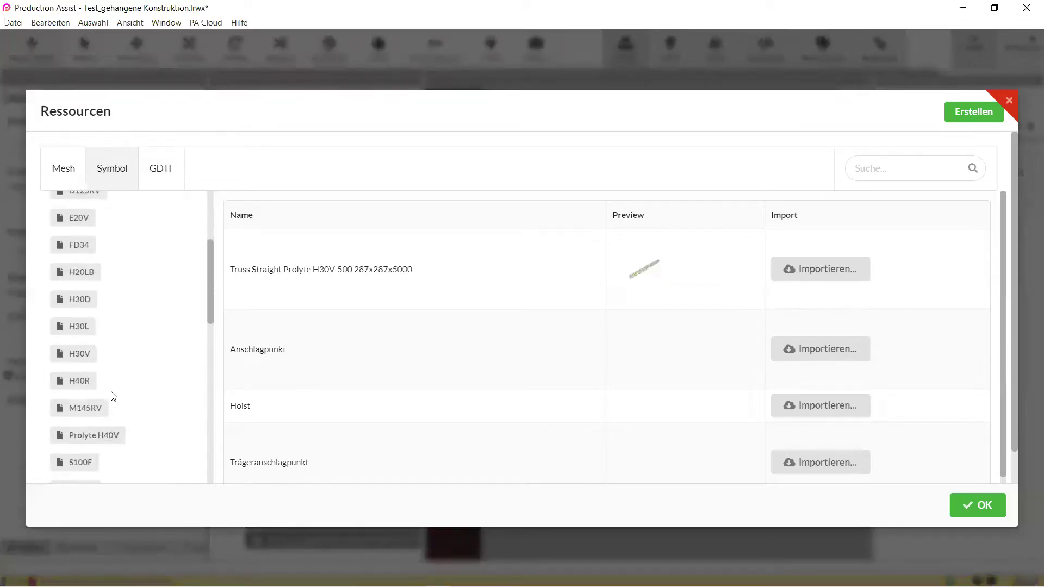
pyautogui.scroll(-6, 102, 409)
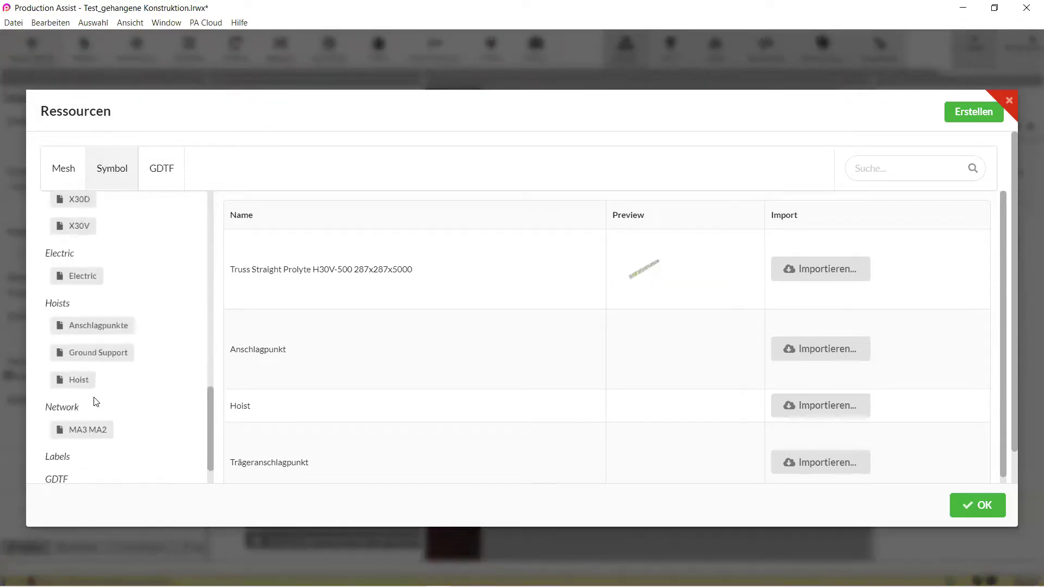
pyautogui.click(79, 380)
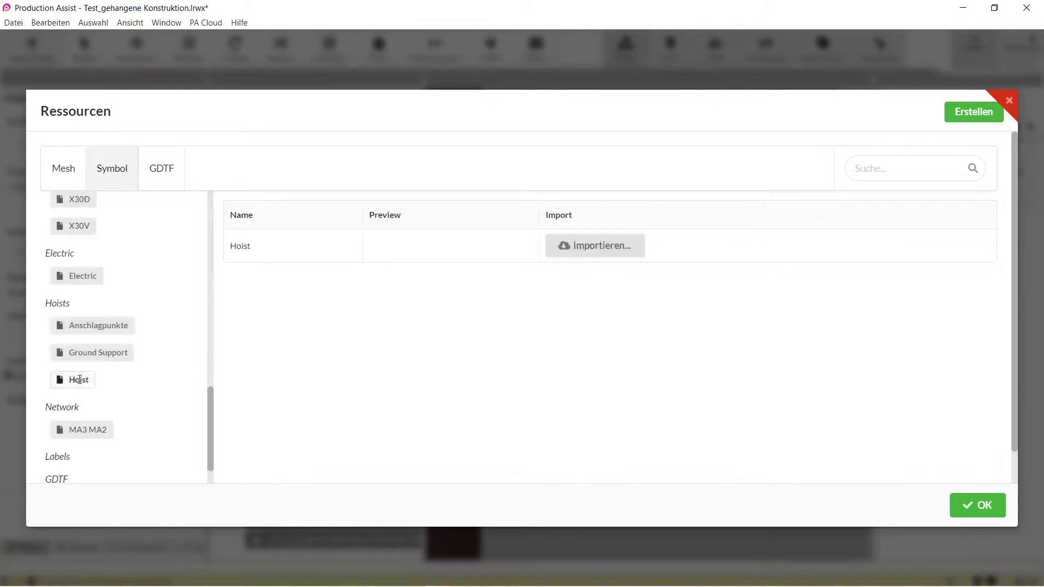
pyautogui.doubleClick(297, 256)
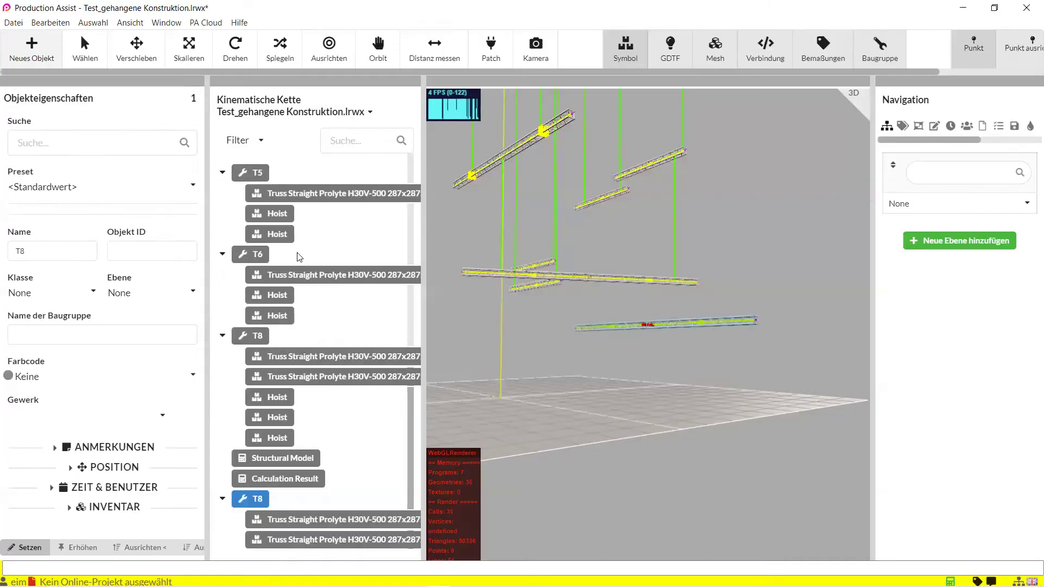
pyautogui.click(757, 320)
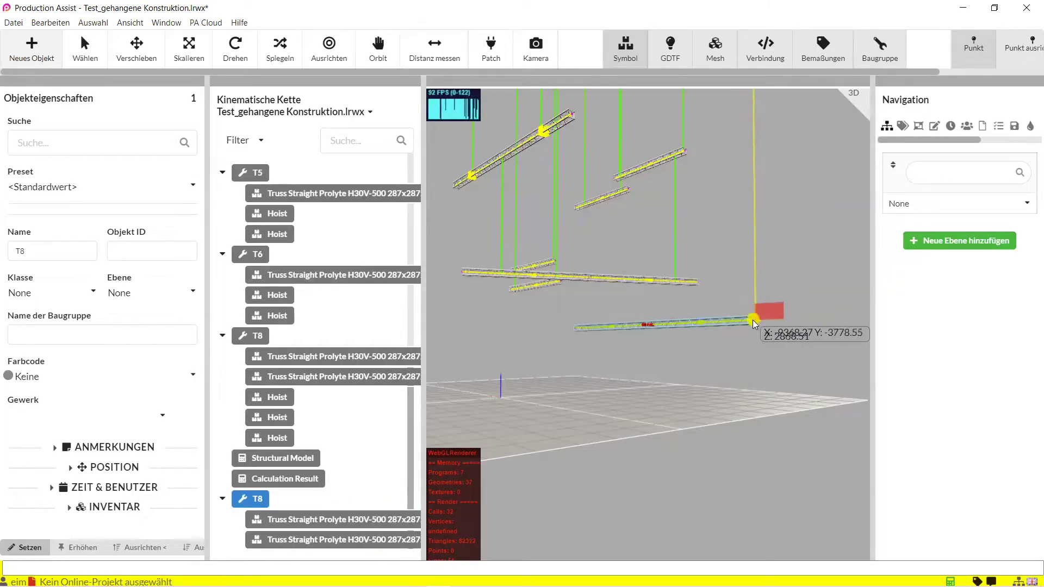
pyautogui.moveTo(587, 353); pyautogui.dragTo(695, 349, button='middle')
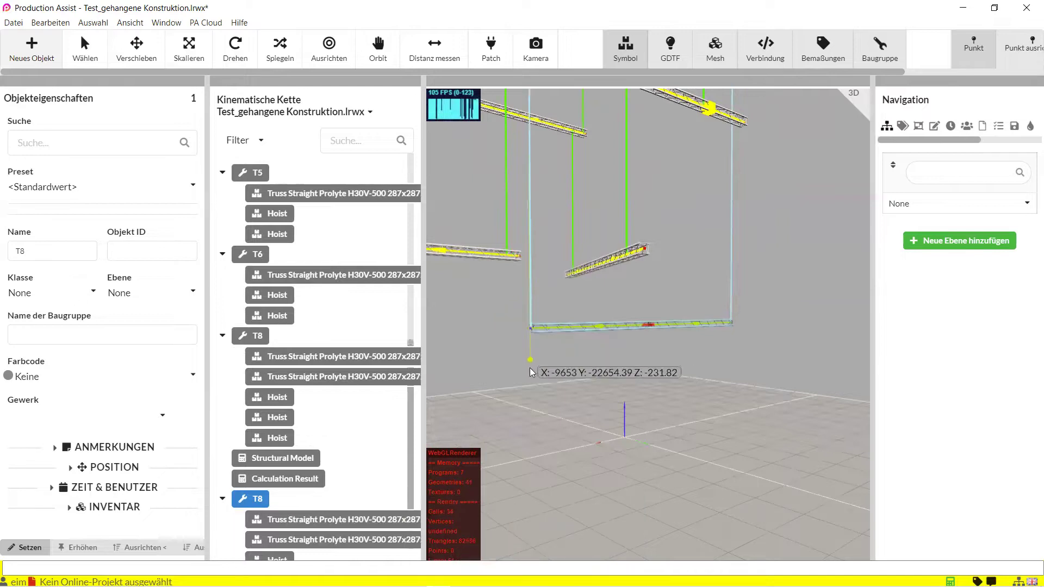
pyautogui.click(571, 383)
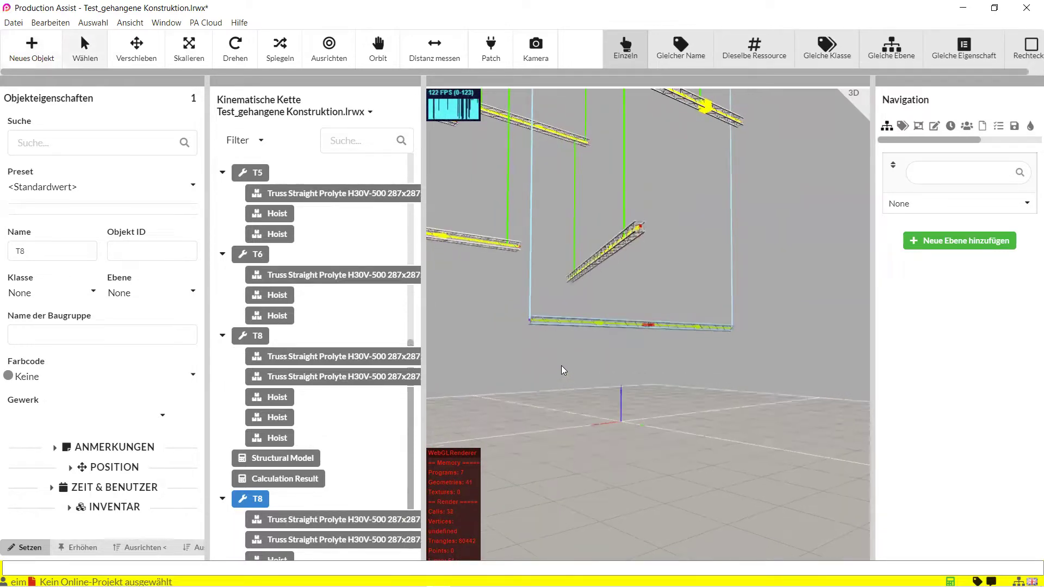
pyautogui.click(561, 366)
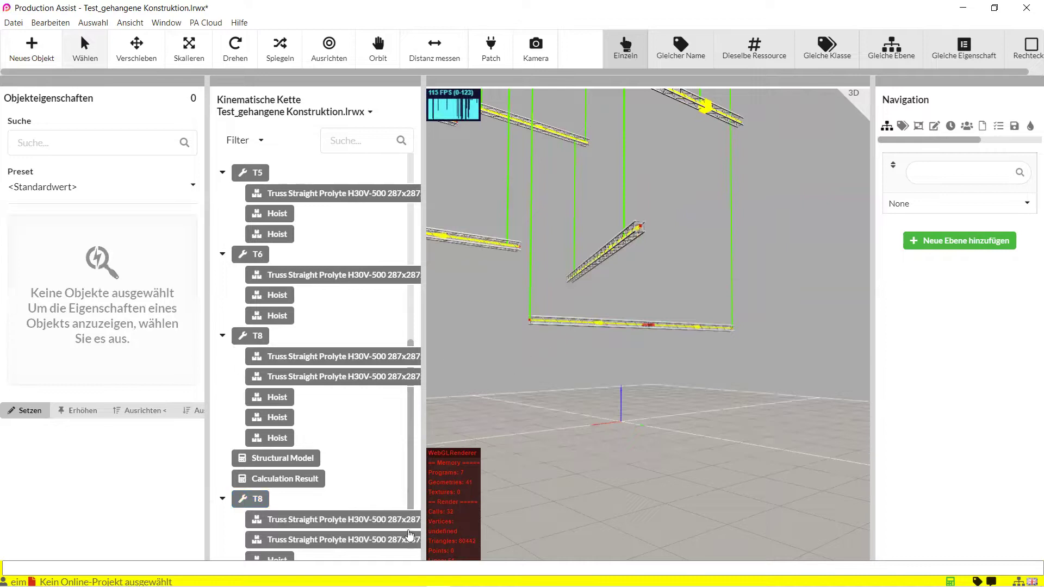
# Set the weight (Gewicht) of the last T8 assembly to 80 kg in its inventory properties.
pyautogui.scroll(-2, 411, 444)
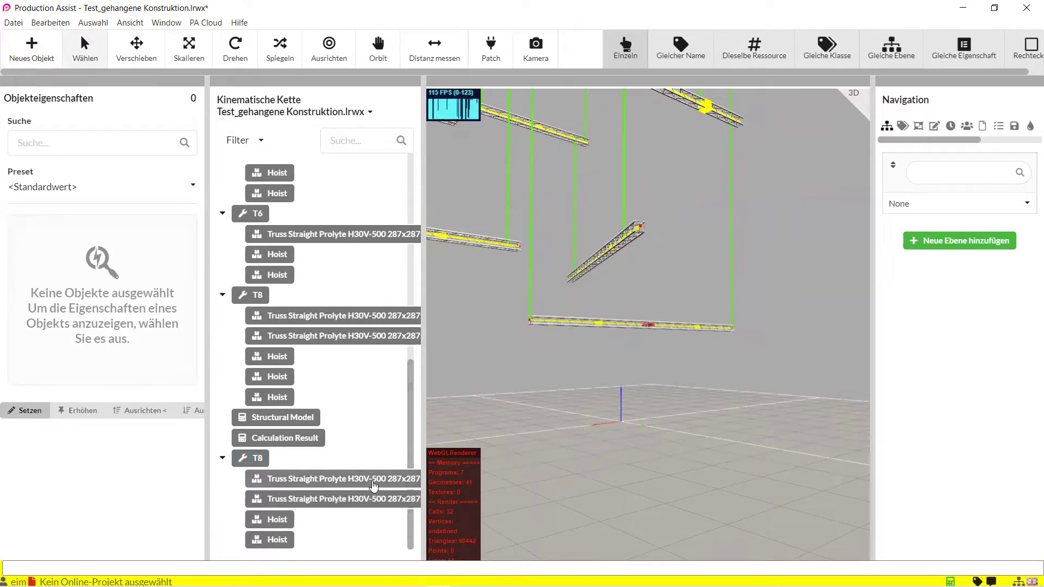
pyautogui.click(245, 459)
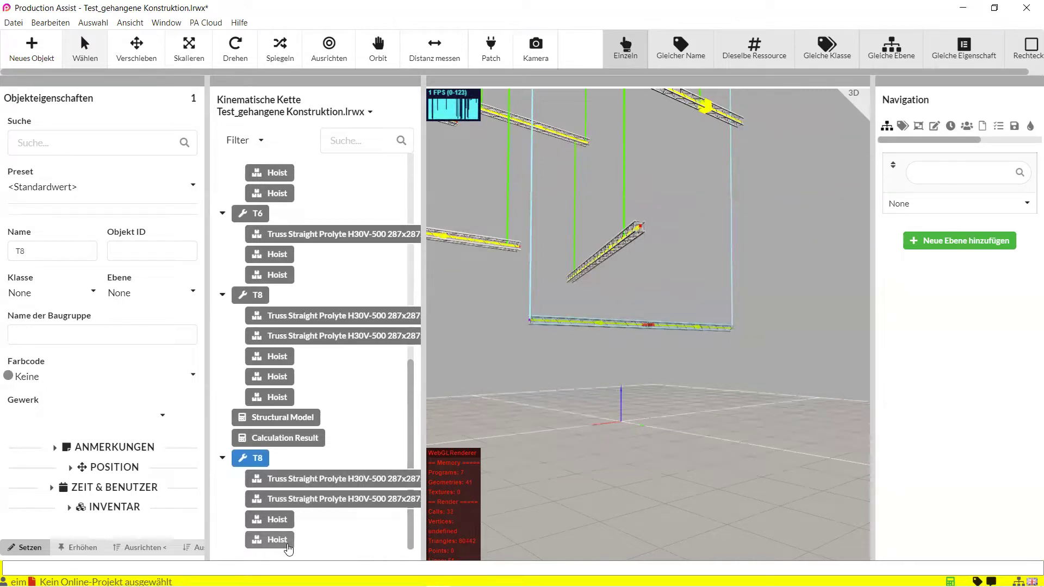
pyautogui.click(114, 507)
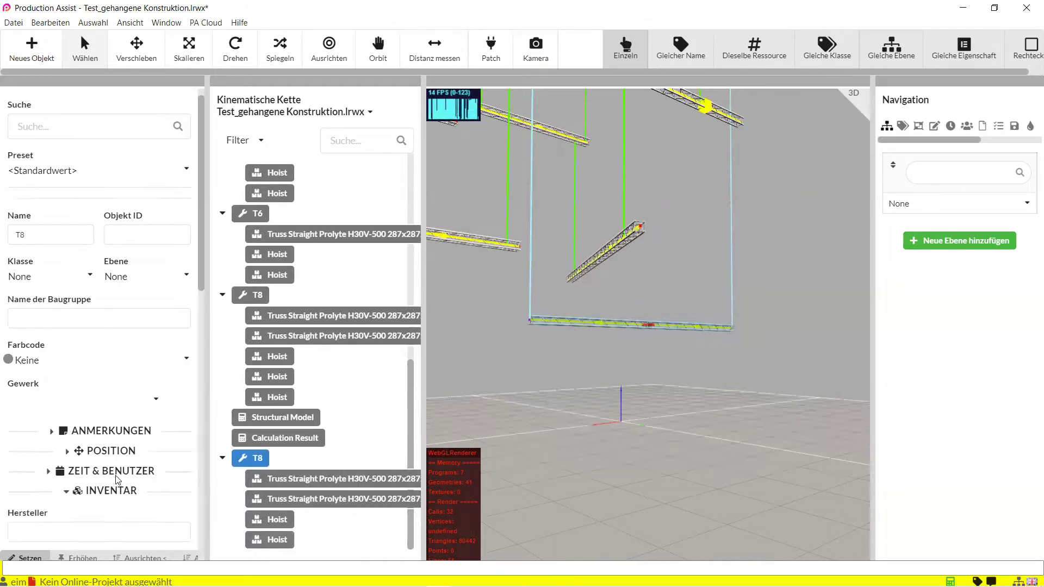
pyautogui.scroll(-1, 70, 486)
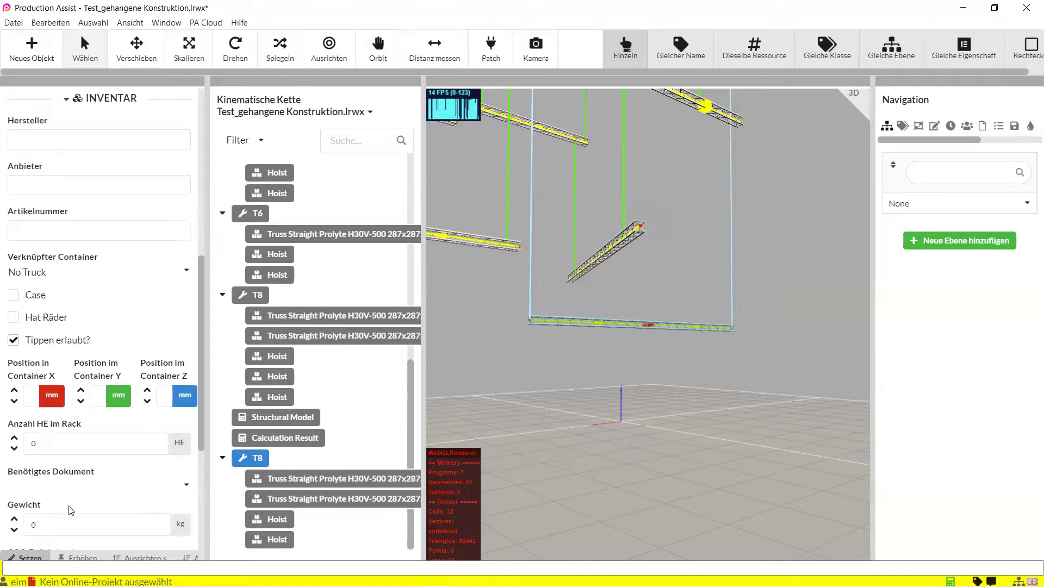
pyautogui.click(14, 462)
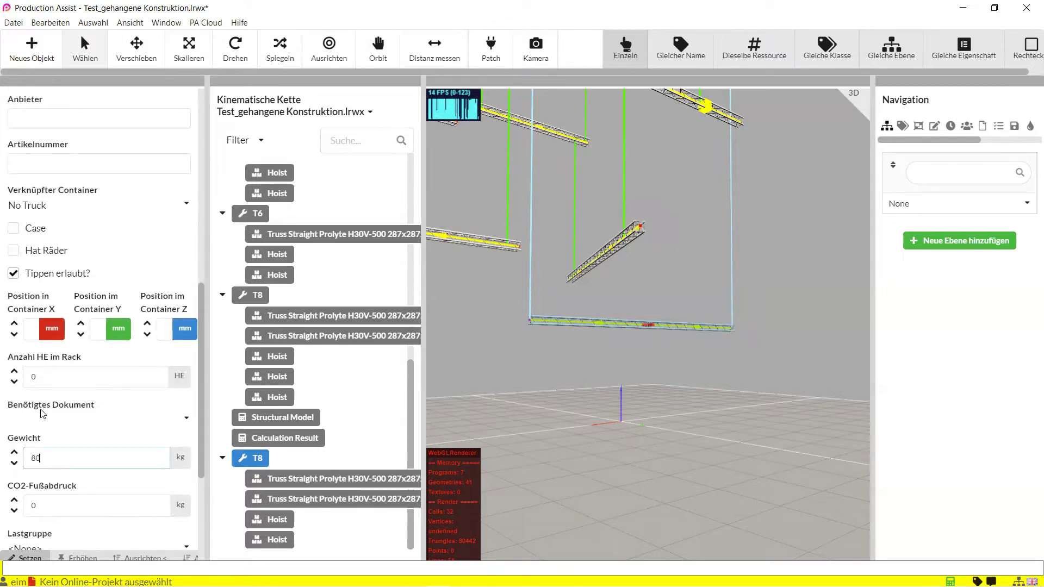
pyautogui.press('Return')
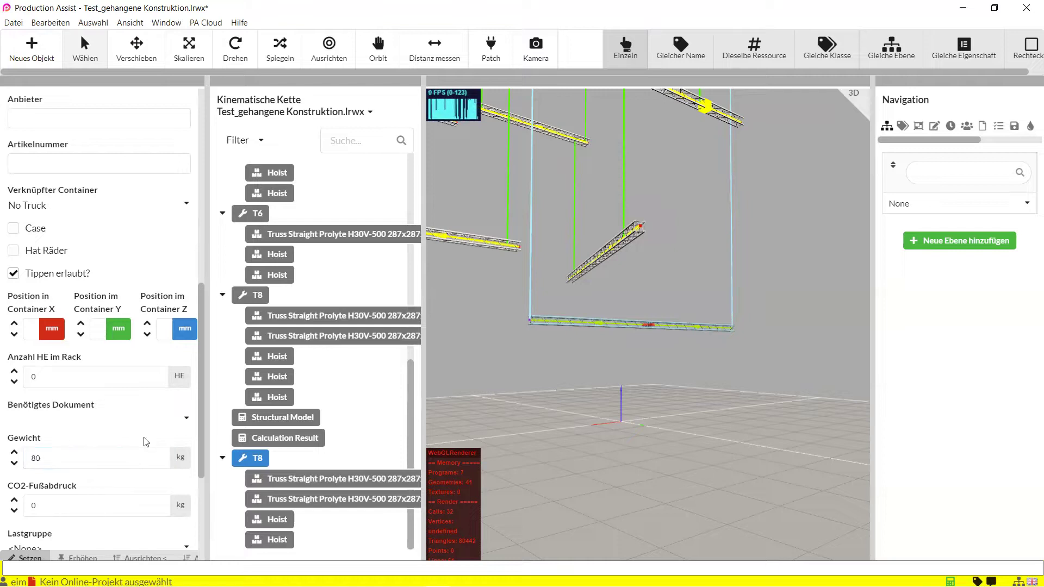
pyautogui.click(332, 543)
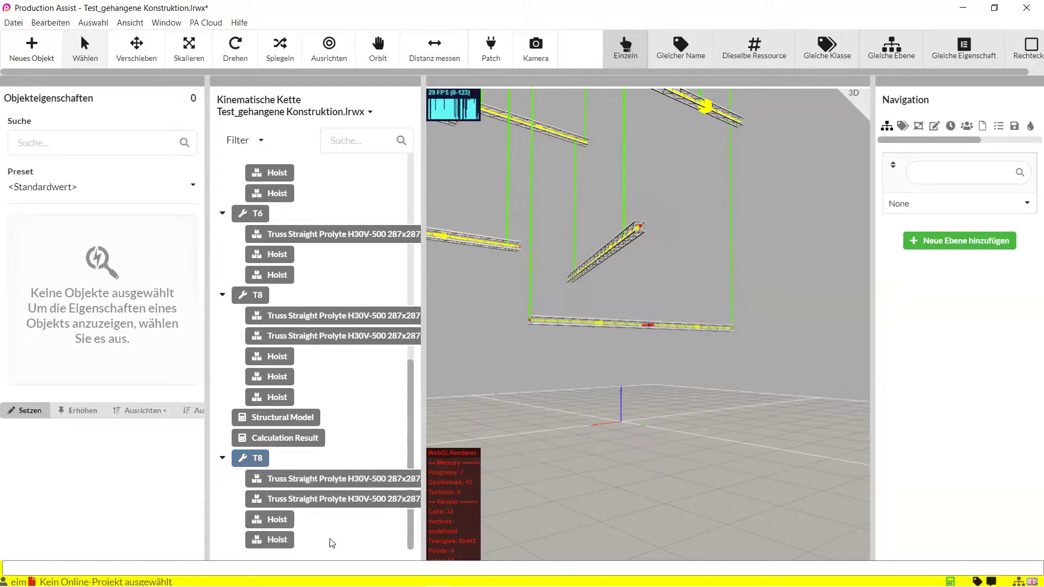
# Switch the Calculation Result display from Biegemoment Mby to Kombinierte Verformung Du and examine the trusses.
pyautogui.click(307, 439)
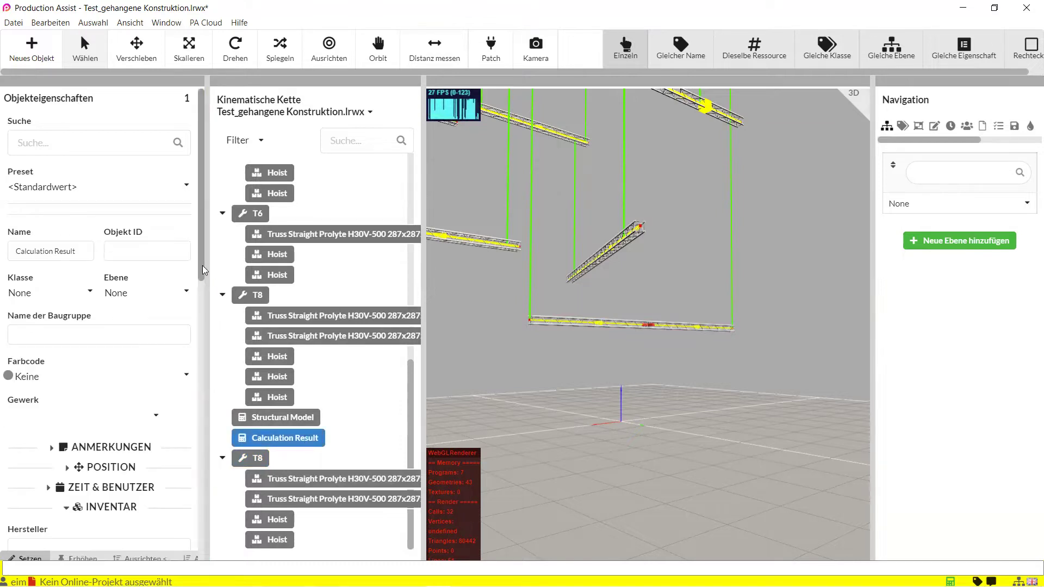
pyautogui.moveTo(200, 269); pyautogui.dragTo(199, 552)
pyautogui.click(152, 519)
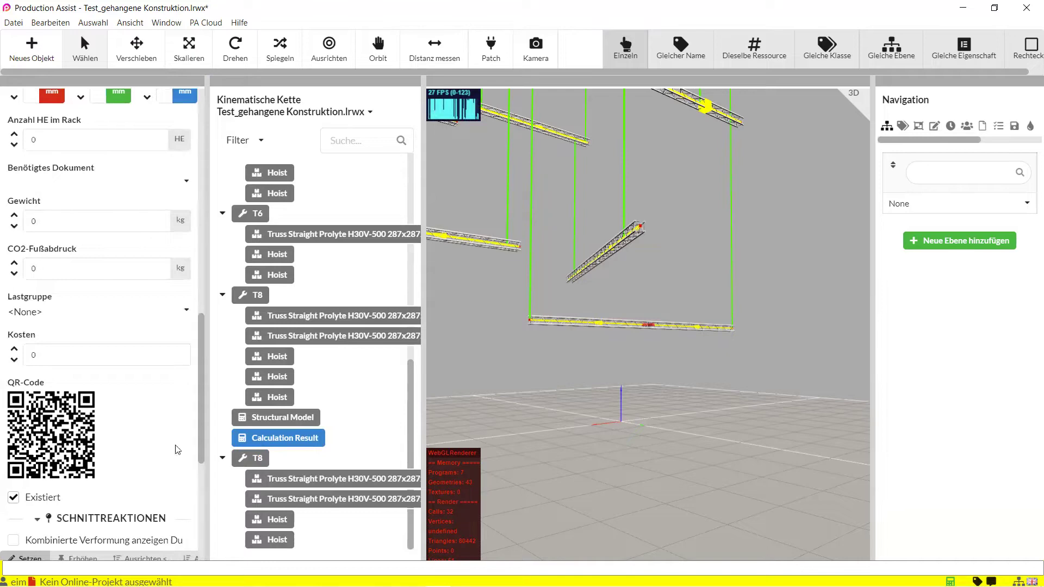
pyautogui.moveTo(201, 380); pyautogui.dragTo(207, 526)
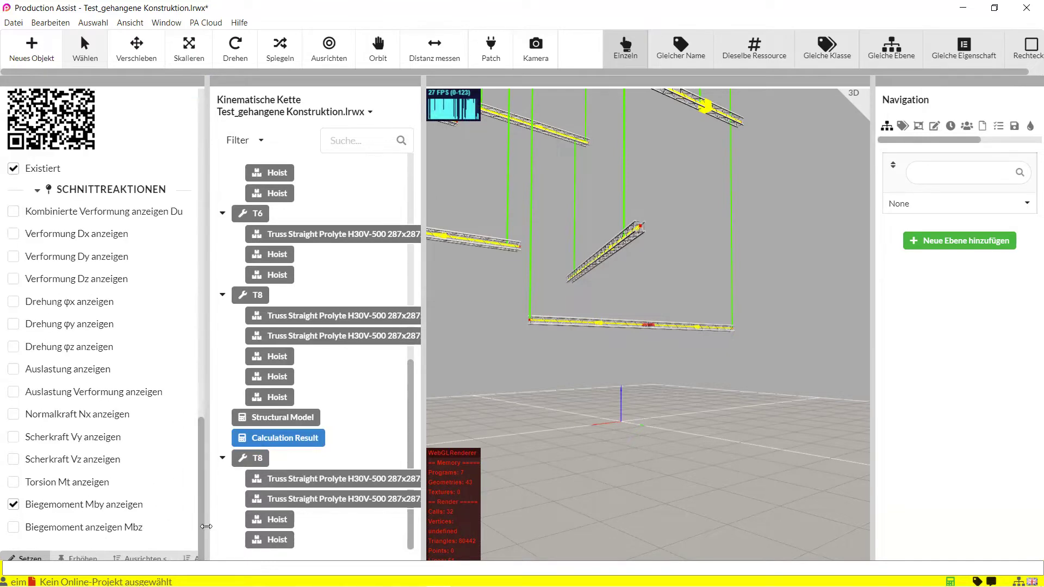
pyautogui.click(13, 505)
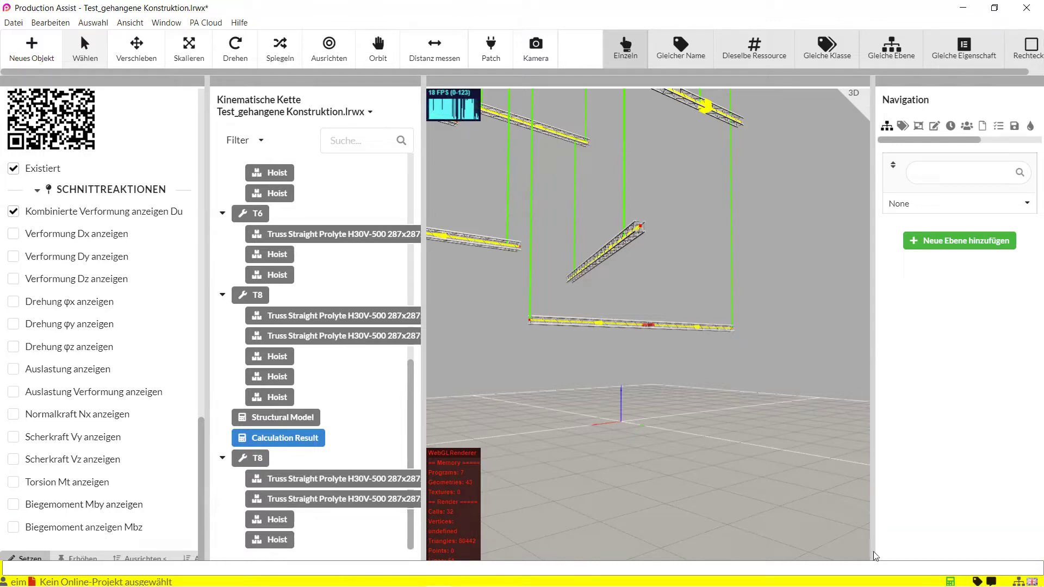
pyautogui.moveTo(755, 496); pyautogui.dragTo(742, 484, button='middle')
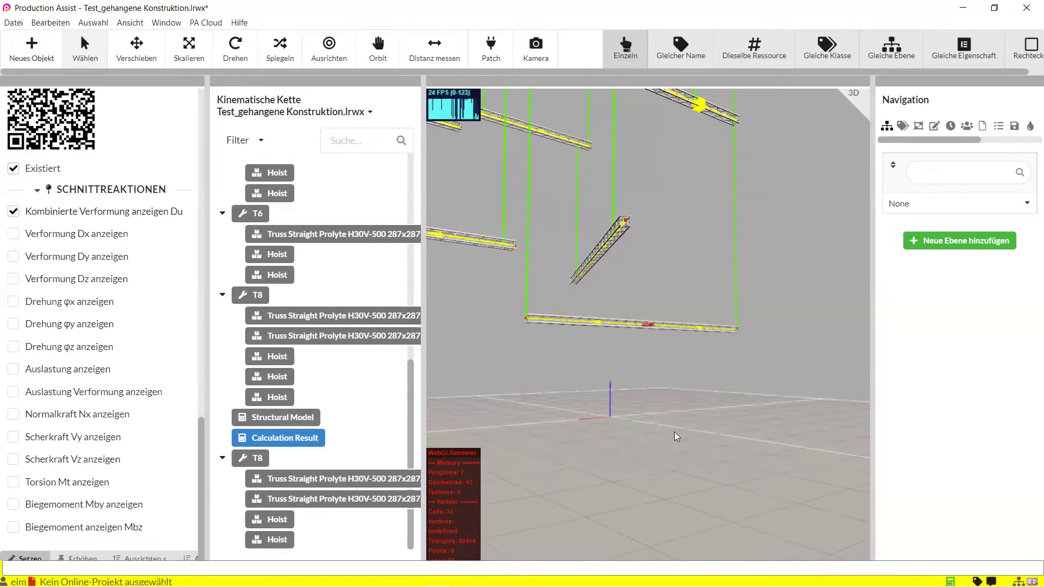
pyautogui.moveTo(734, 448); pyautogui.dragTo(716, 462, button='middle')
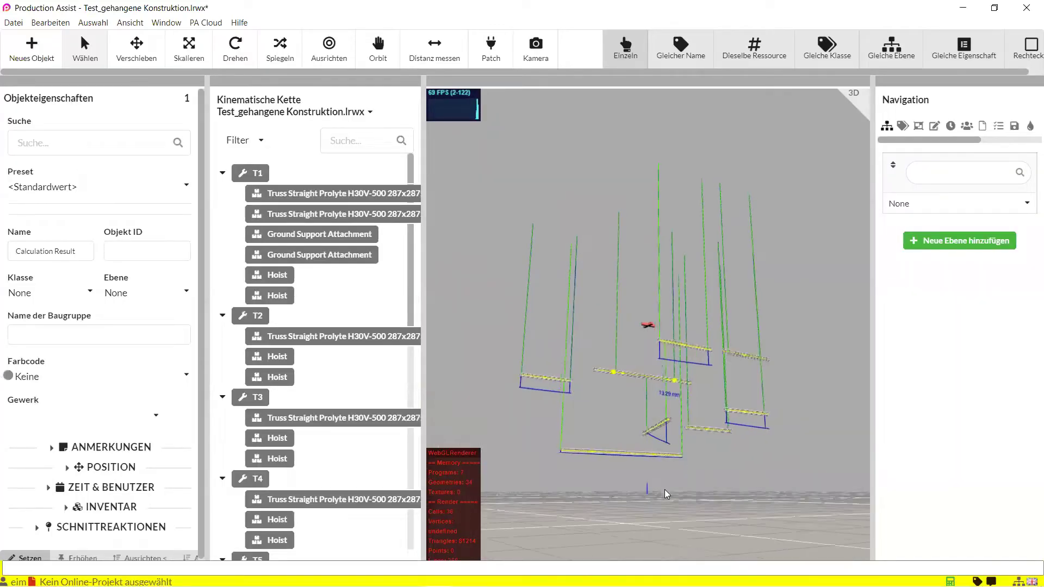
# Display Biegemoment Mby instead of Kombinierte Verformung Du for the Calculation Result and inspect the diagrams on the trusses.
pyautogui.click(116, 525)
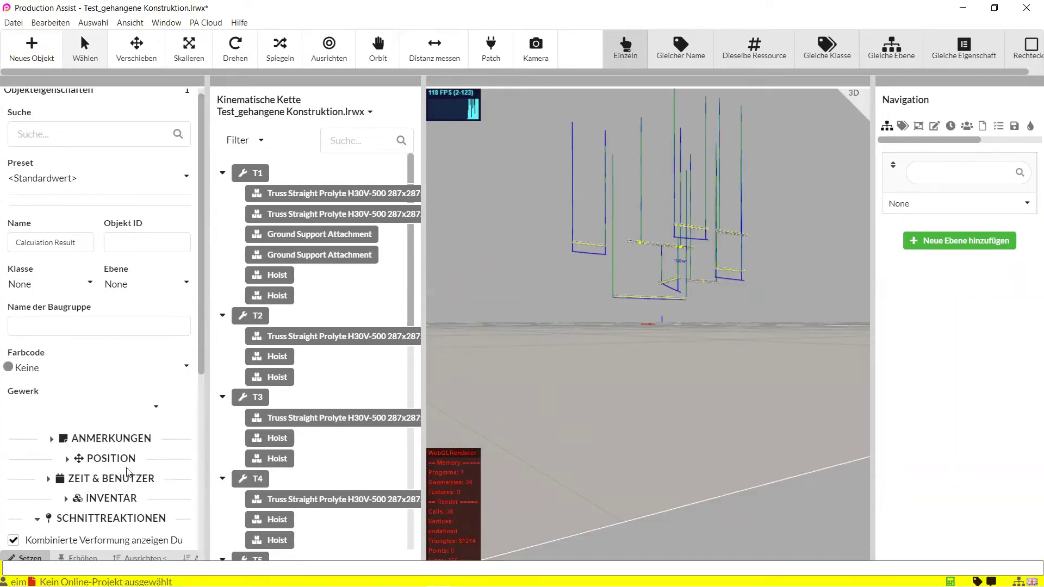
pyautogui.scroll(-6, 109, 331)
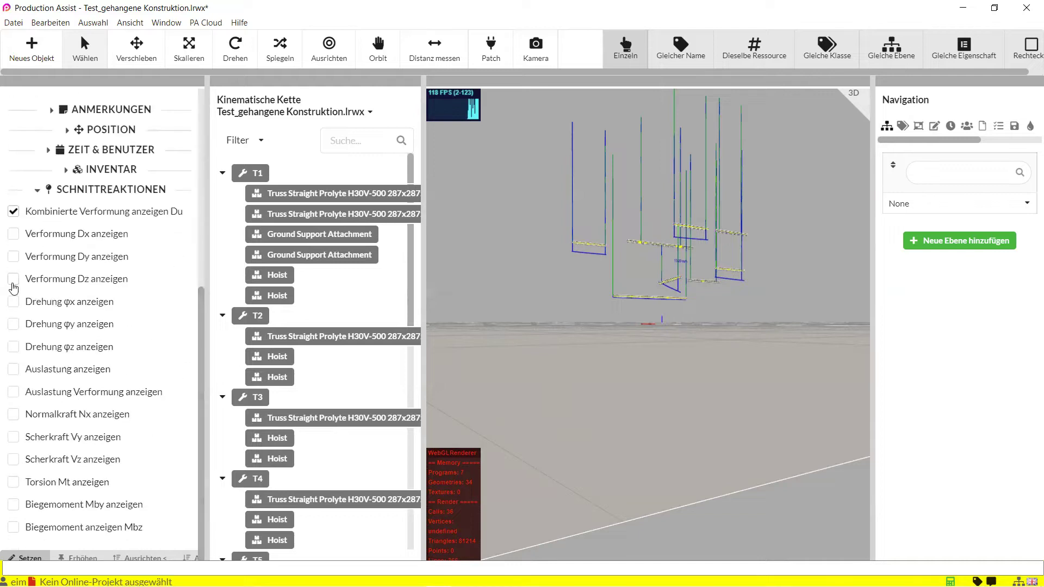
pyautogui.click(13, 505)
pyautogui.click(13, 213)
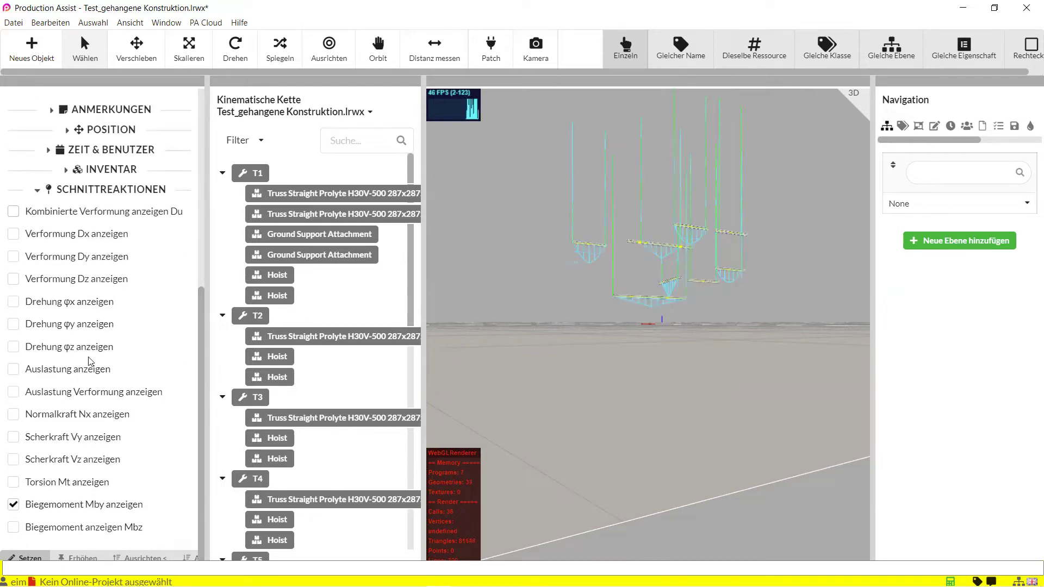
pyautogui.scroll(5, 490, 304)
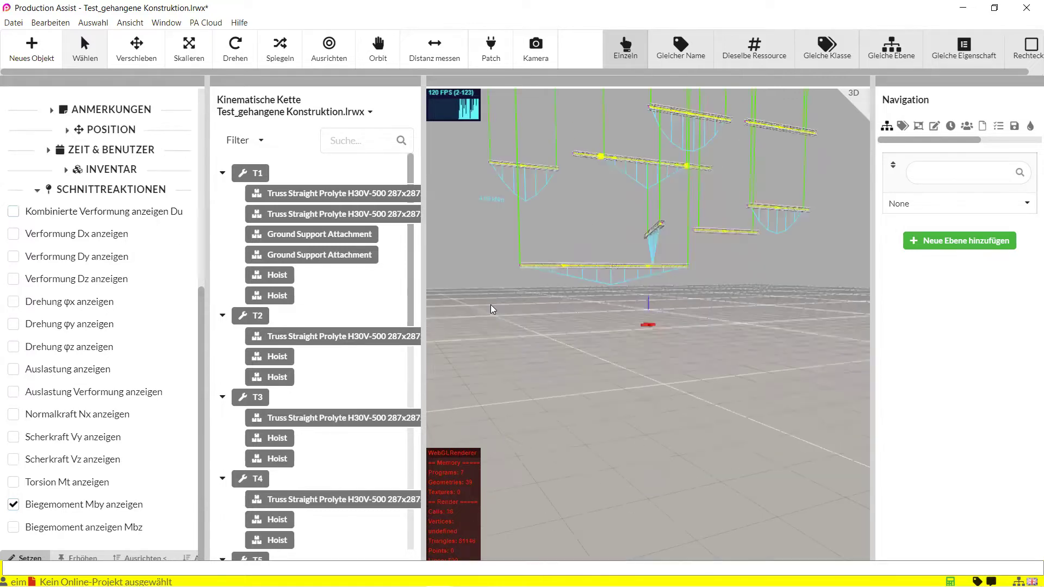
pyautogui.moveTo(488, 301); pyautogui.dragTo(414, 271, button='middle')
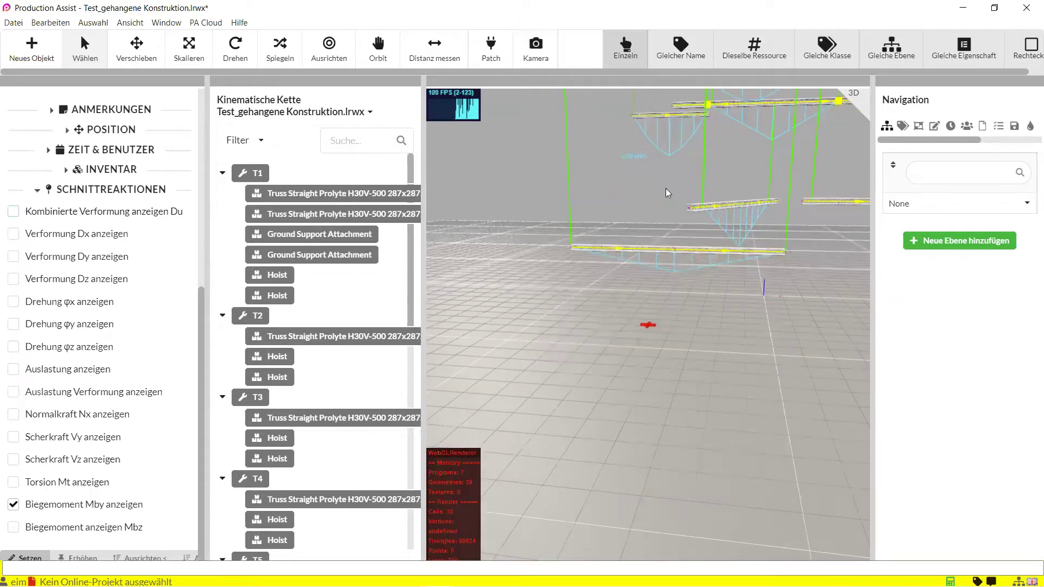
# Raise the selected T8 truss assembly vertically off the floor to about the height of the neighbouring truss.
pyautogui.moveTo(665, 189); pyautogui.dragTo(541, 289, button='middle')
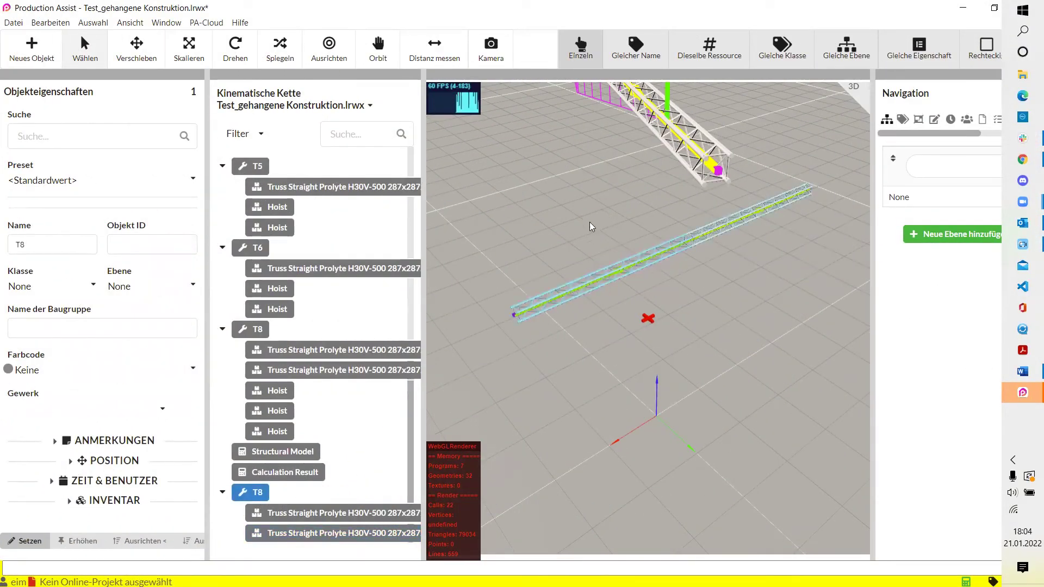
pyautogui.click(136, 51)
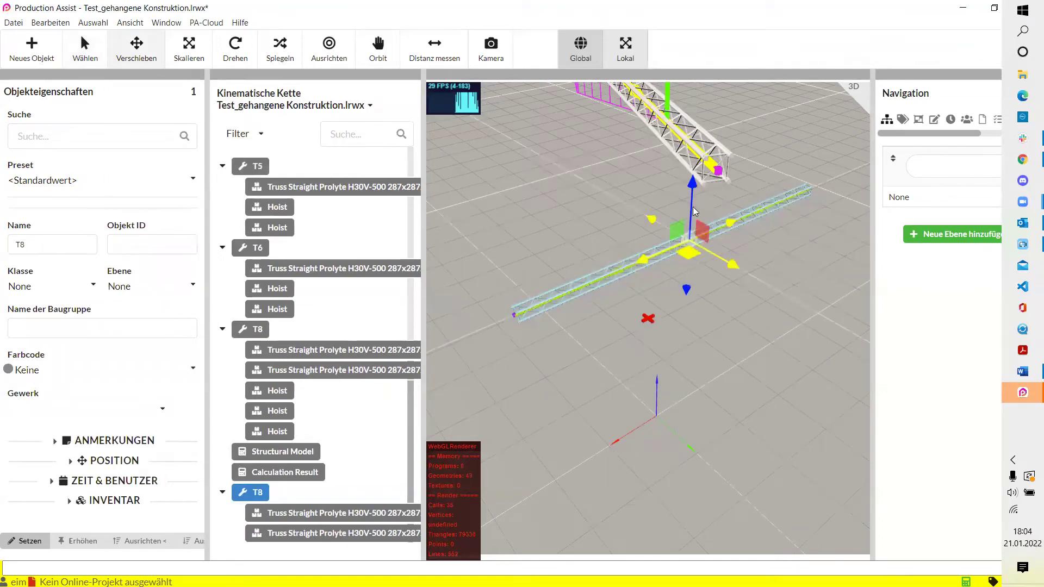
pyautogui.moveTo(692, 191); pyautogui.dragTo(698, 90)
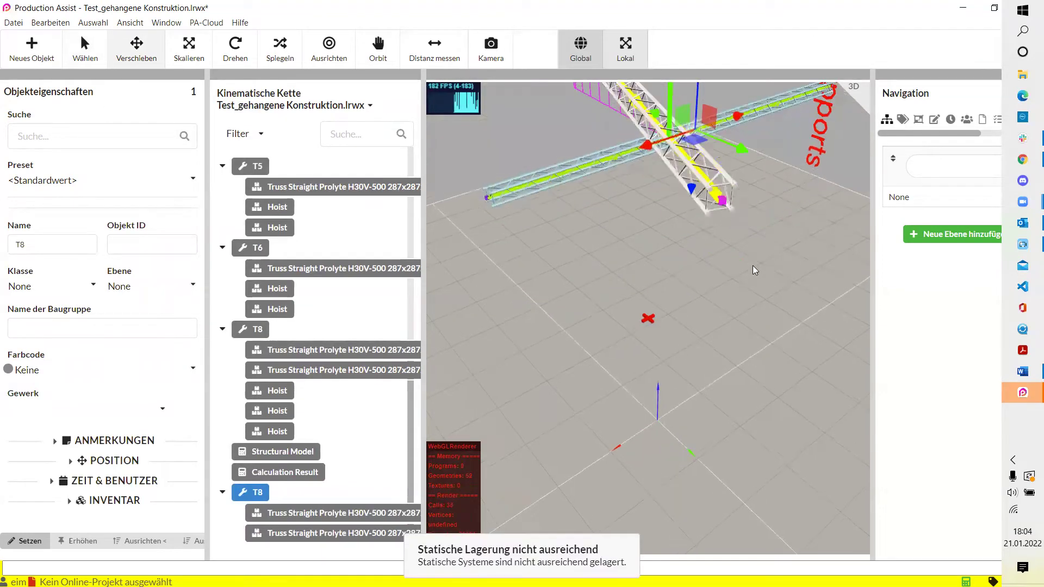
pyautogui.moveTo(760, 246); pyautogui.dragTo(830, 131, button='middle')
pyautogui.moveTo(829, 131); pyautogui.dragTo(729, 122)
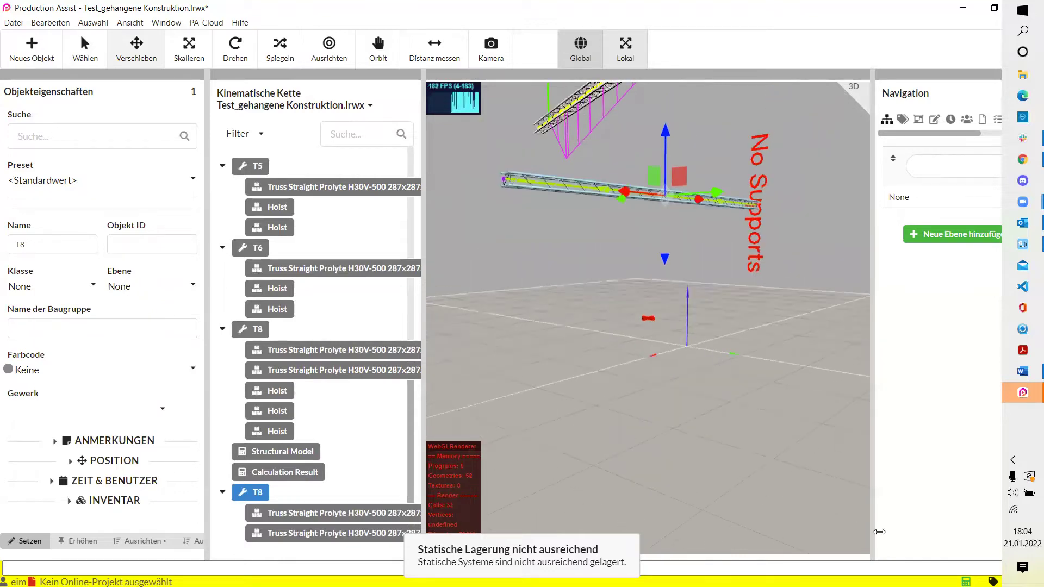
# Turn off the display of static error messages (Statische Fehlermeldungen anzeigen) and confirm.
pyautogui.click(965, 582)
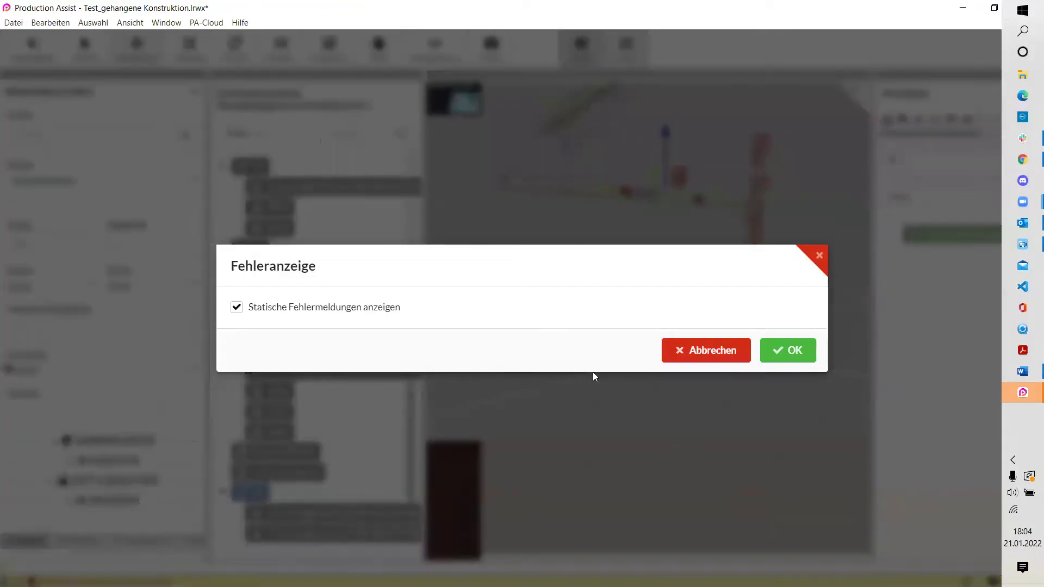
pyautogui.click(237, 308)
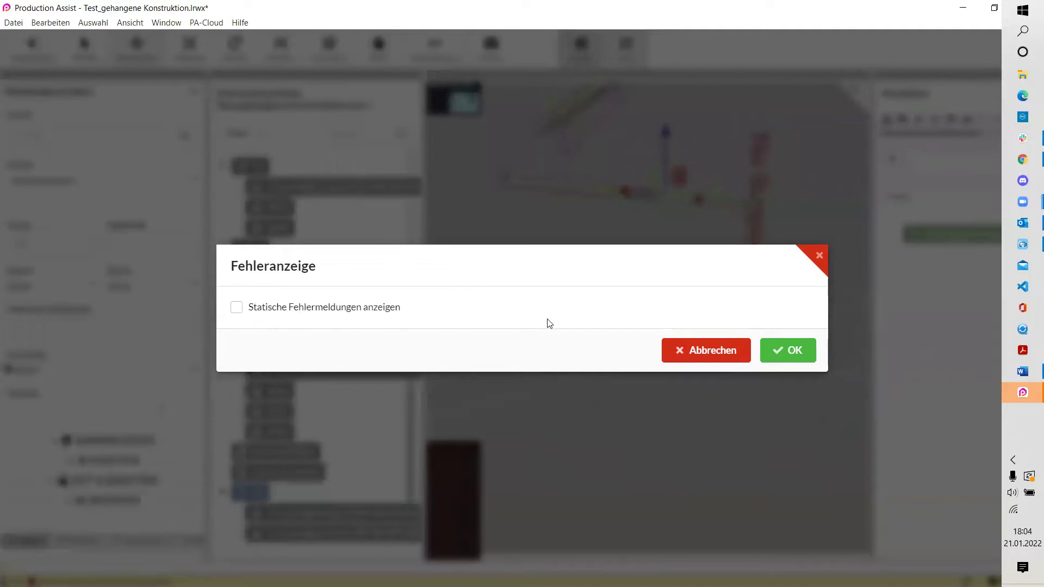
pyautogui.click(791, 348)
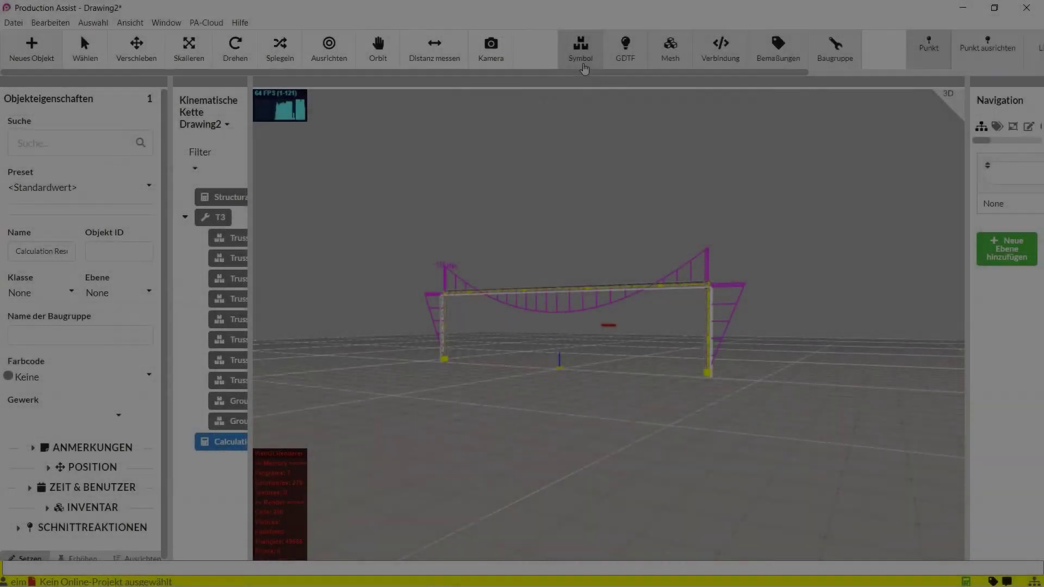
# Insert a line of truss symbols across the floor in front of the existing T3 frame in Drawing2.
pyautogui.click(586, 68)
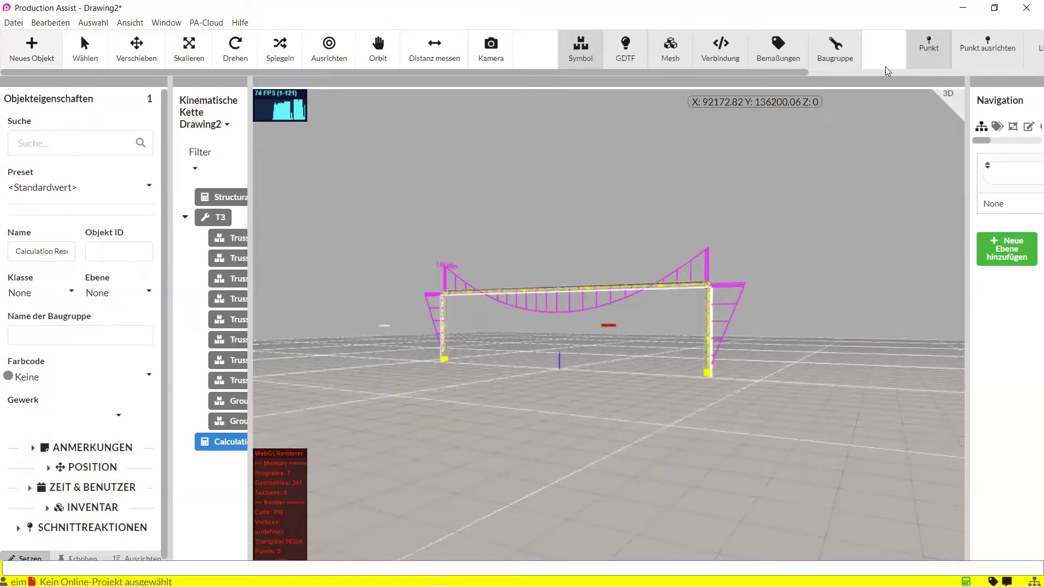
pyautogui.hscroll(3, 892, 70)
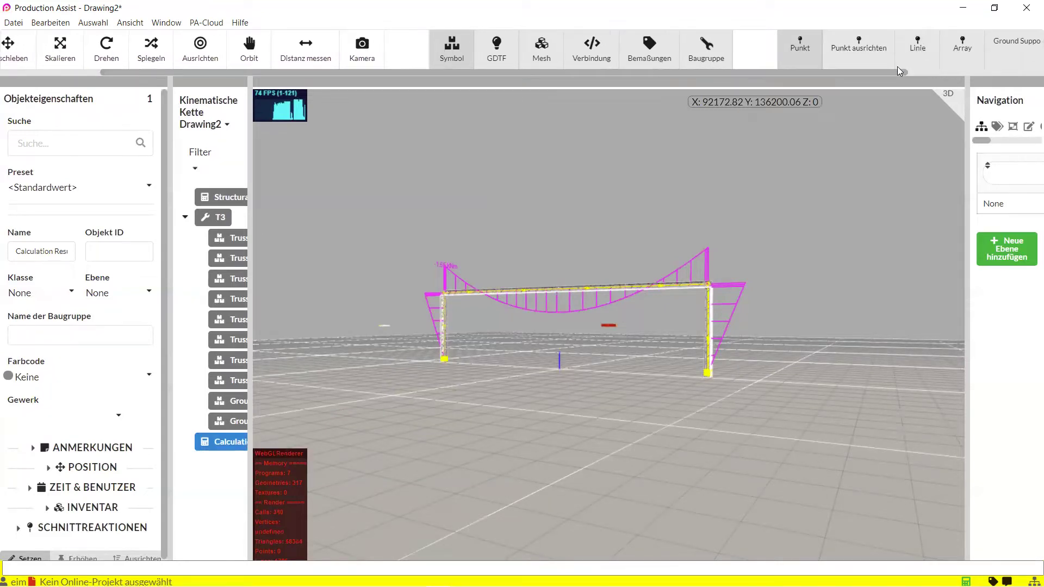
pyautogui.click(918, 44)
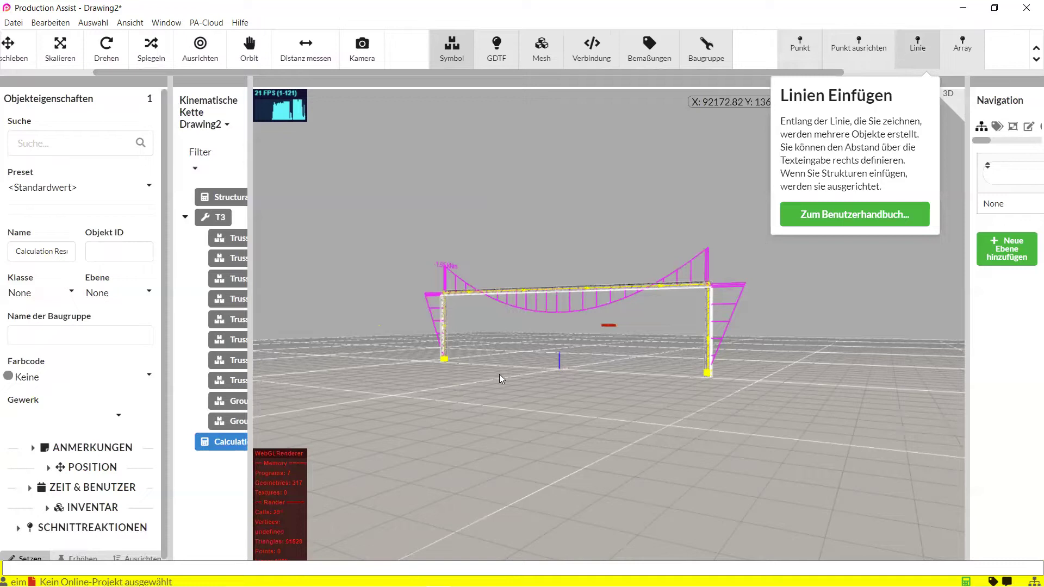
pyautogui.click(330, 402)
pyautogui.click(674, 491)
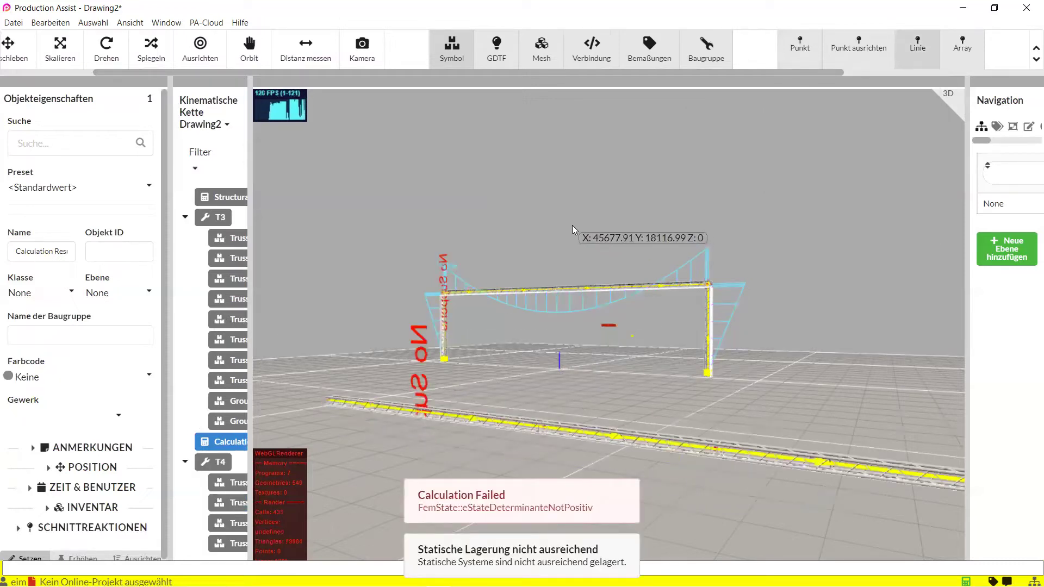
# Set the Z position of the new T4 truss assembly to 5143.5 mm.
pyautogui.click(217, 463)
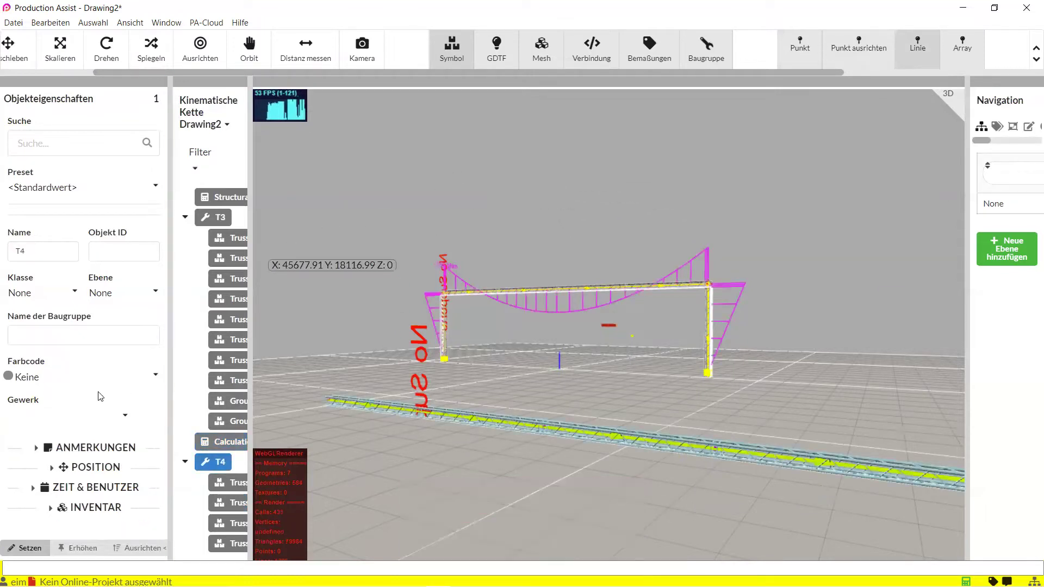
pyautogui.click(97, 468)
pyautogui.scroll(-5, 106, 437)
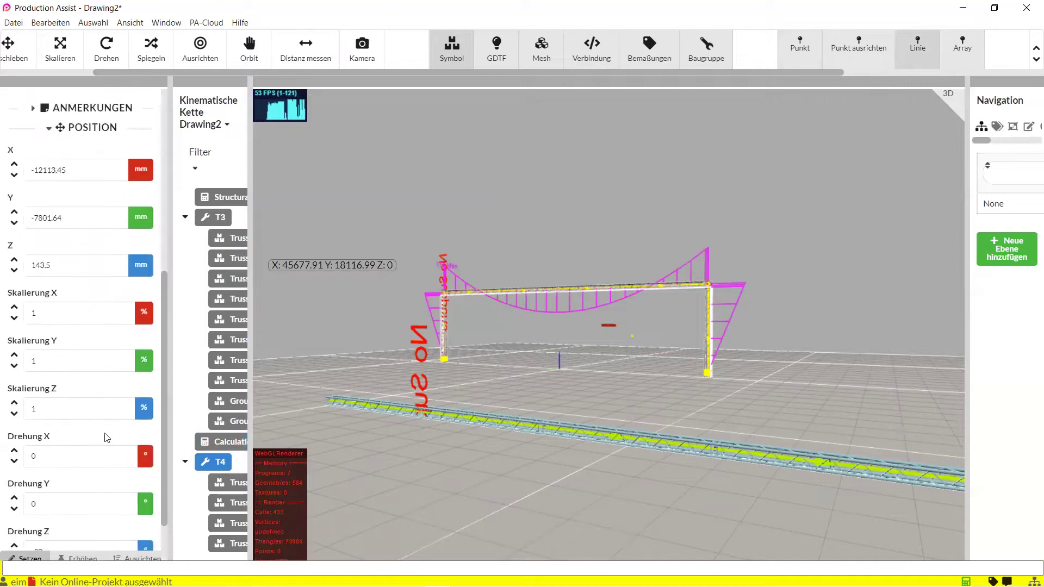
pyautogui.click(33, 268)
pyautogui.write('5')
pyautogui.press('Return')
# Try to place a single symbol at one end of the raised T4 truss, and undo the placement.
pyautogui.moveTo(637, 254)
pyautogui.mouseDown(button='middle')
pyautogui.moveTo(681, 256)
pyautogui.moveTo(642, 266)
pyautogui.mouseUp(button='middle')
pyautogui.click(20, 50)
pyautogui.click(46, 54)
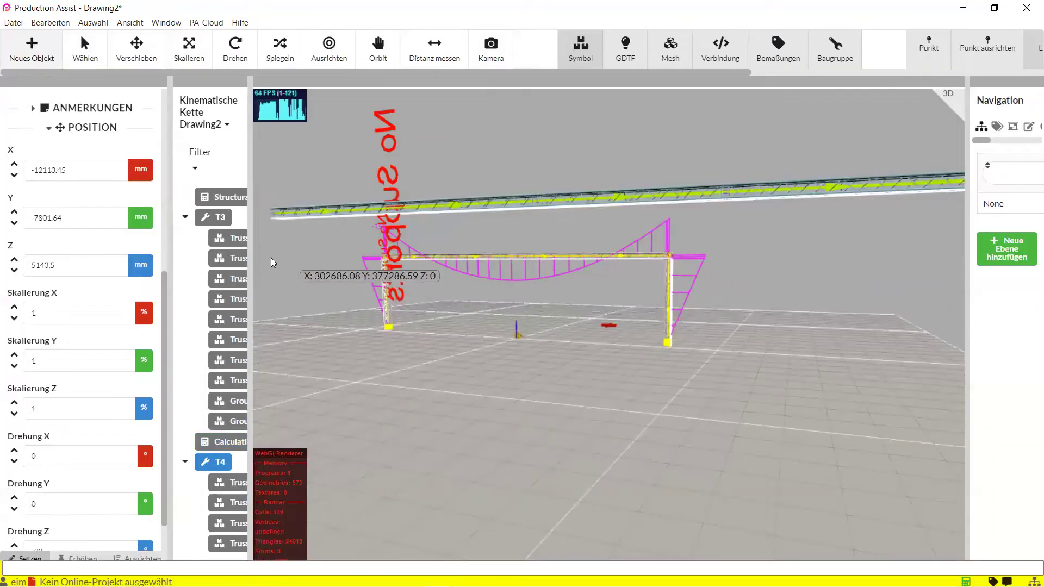
pyautogui.scroll(3, 435, 266)
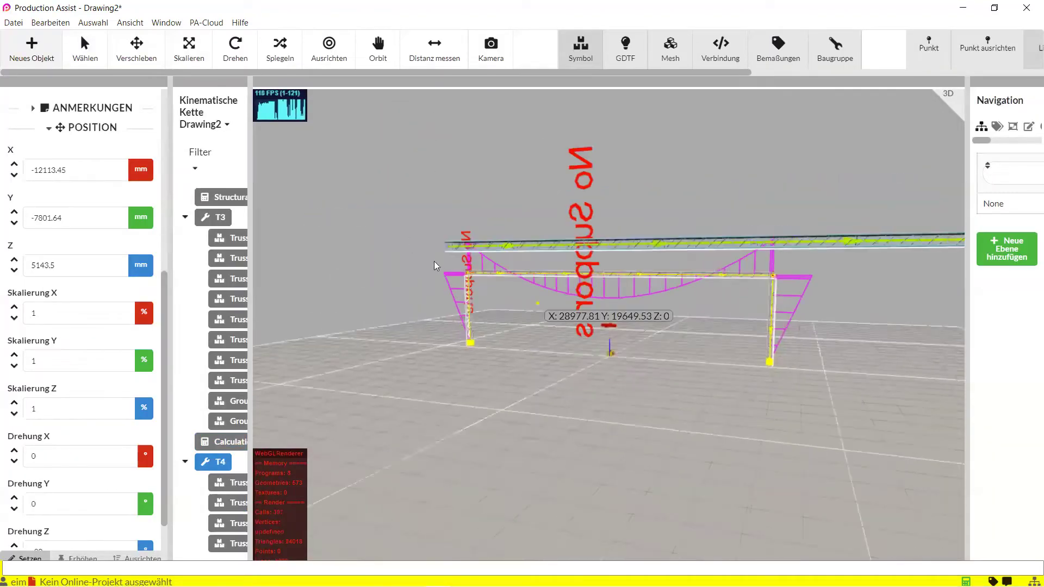
pyautogui.moveTo(419, 277); pyautogui.dragTo(353, 257, button='middle')
pyautogui.click(349, 244)
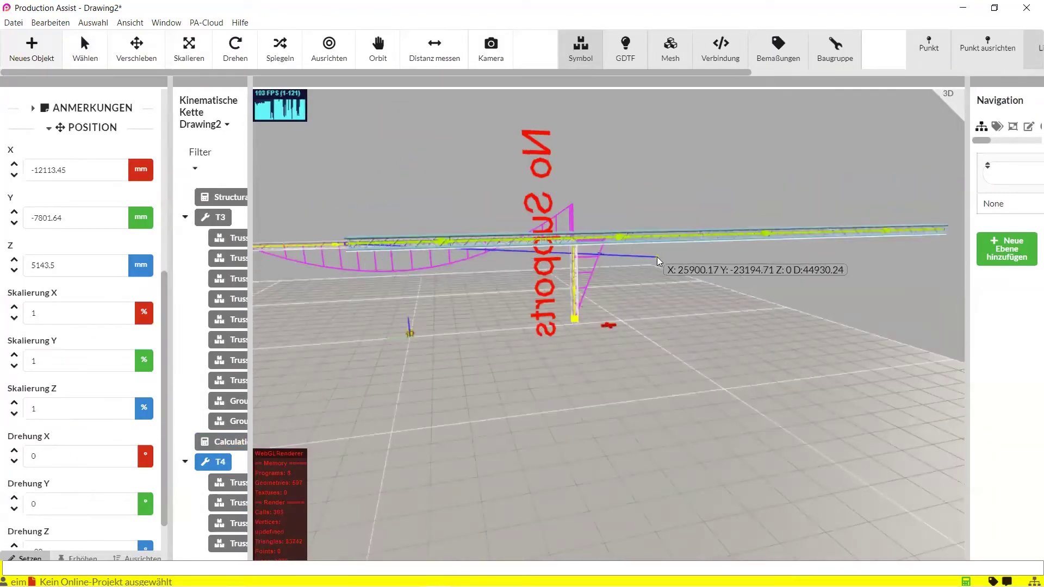
pyautogui.click(928, 48)
pyautogui.click(341, 241)
pyautogui.moveTo(424, 254); pyautogui.dragTo(312, 264, button='middle')
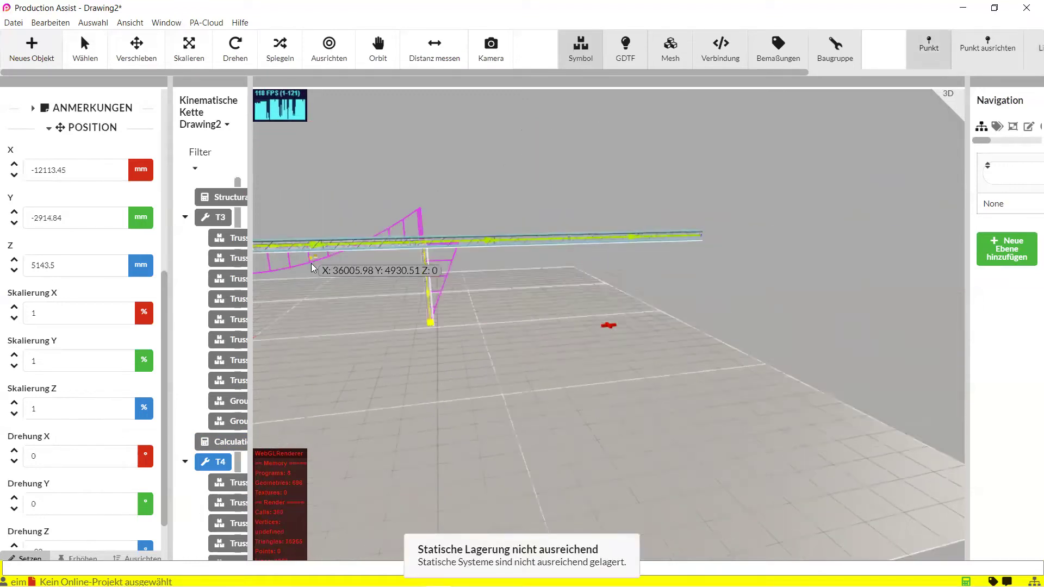
pyautogui.hotkey('ctrl', 'z')
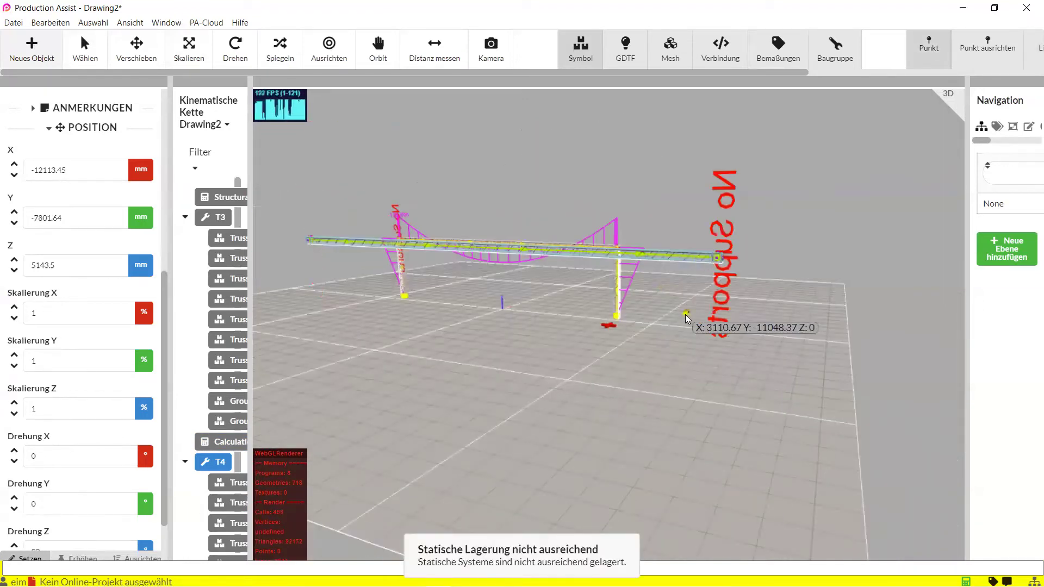
# Add a Truss Prolyte H30V-500 as a vertical leg below each end of the T4 truss.
pyautogui.click(580, 48)
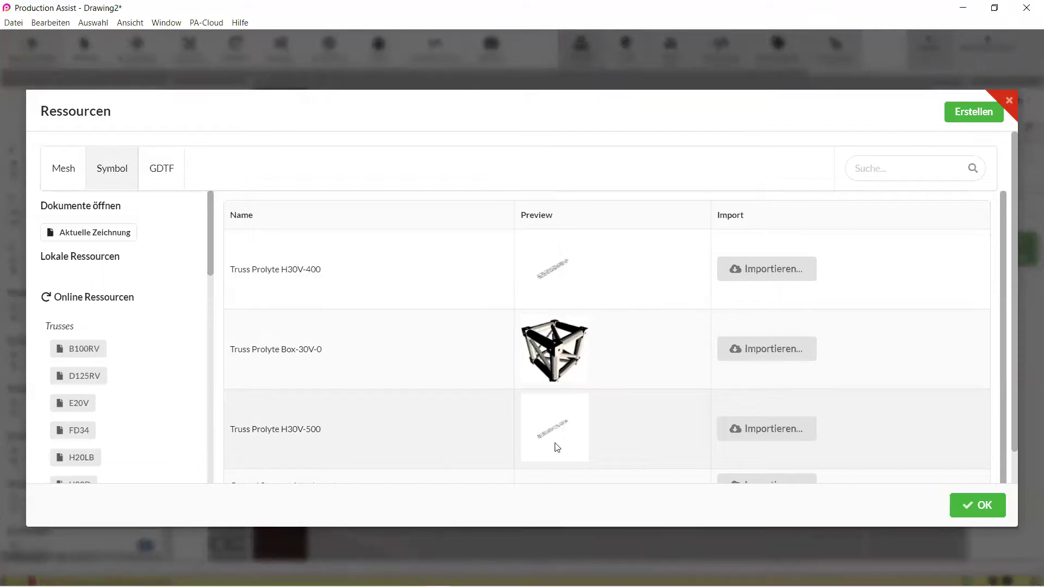
pyautogui.click(556, 447)
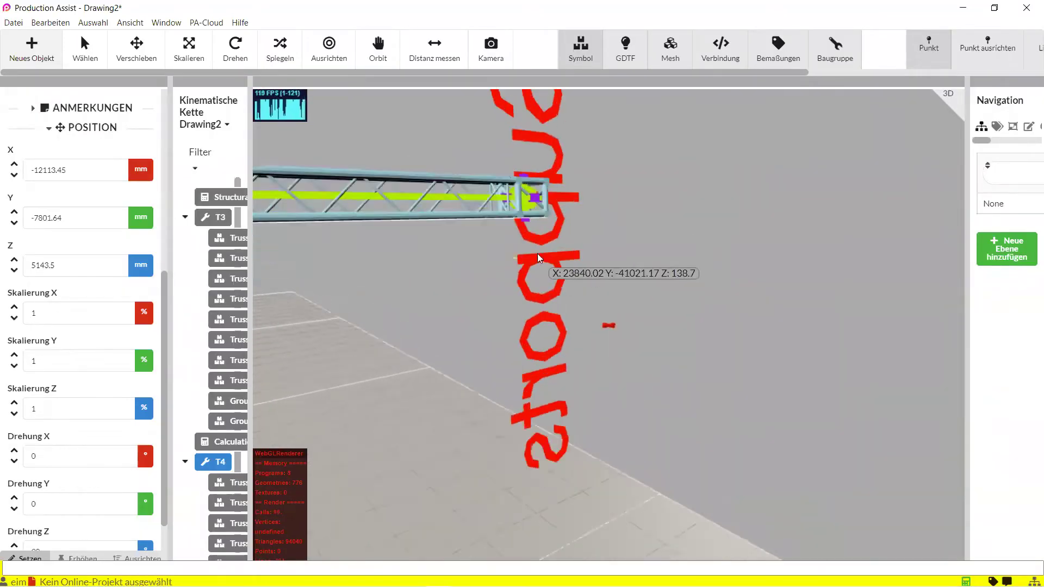
pyautogui.scroll(1, 538, 258)
pyautogui.click(523, 214)
pyautogui.scroll(-5, 500, 293)
pyautogui.moveTo(514, 352); pyautogui.dragTo(575, 349, button='middle')
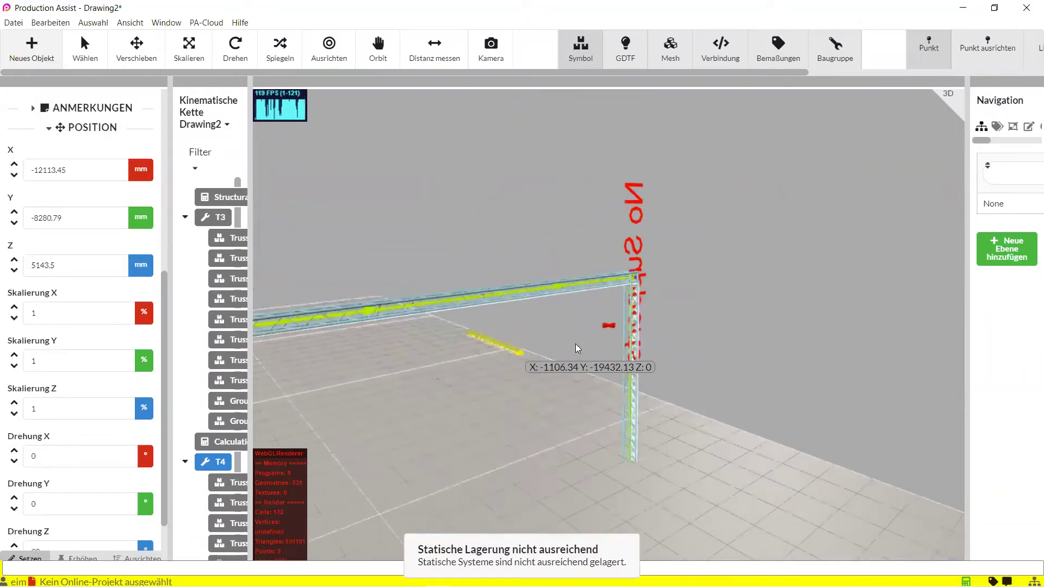
pyautogui.moveTo(577, 348); pyautogui.dragTo(563, 232)
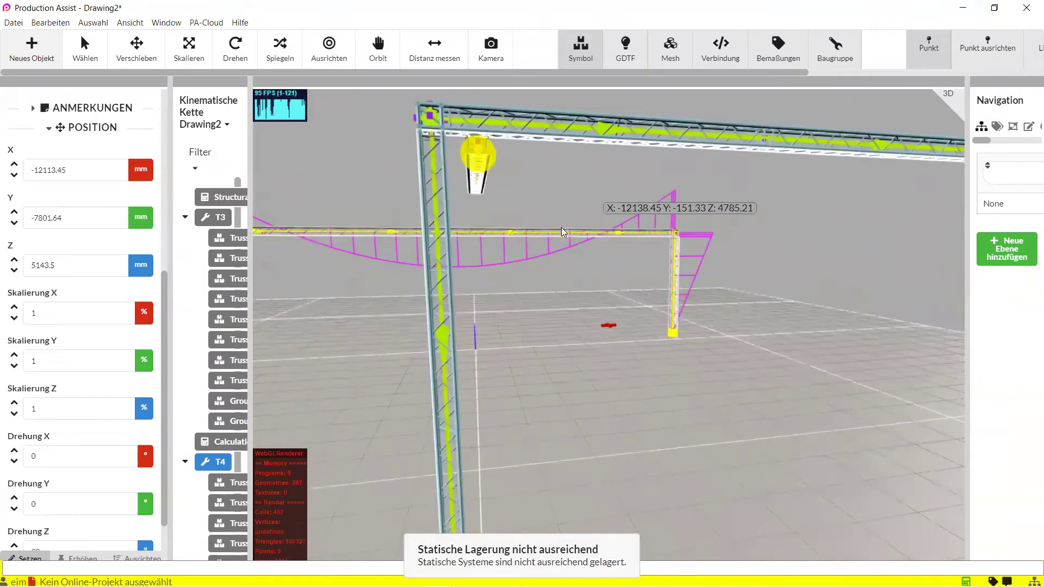
pyautogui.moveTo(562, 232); pyautogui.dragTo(549, 207, button='middle')
pyautogui.press('Escape')
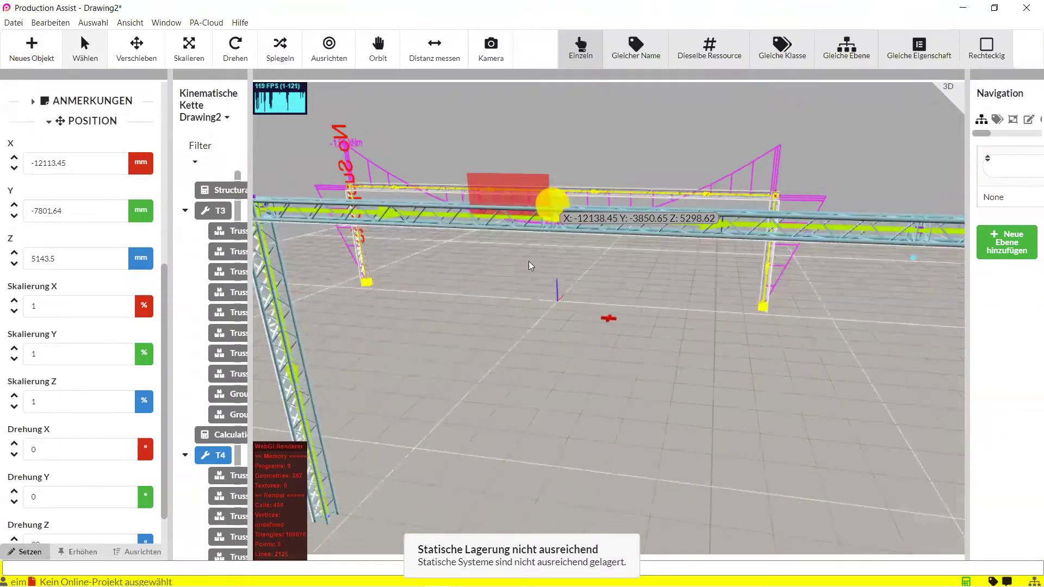
# Add a Ground Support Attachment from the online Ground Support resources at the foot of both T4 legs.
pyautogui.scroll(-3, 517, 277)
pyautogui.scroll(-1, 611, 320)
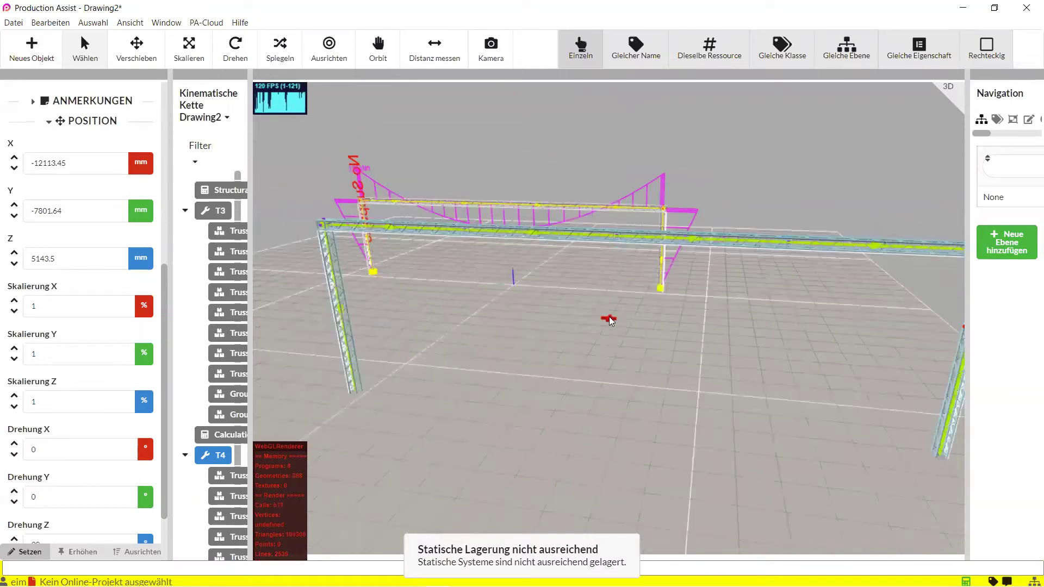
pyautogui.moveTo(610, 320); pyautogui.dragTo(570, 305, button='middle')
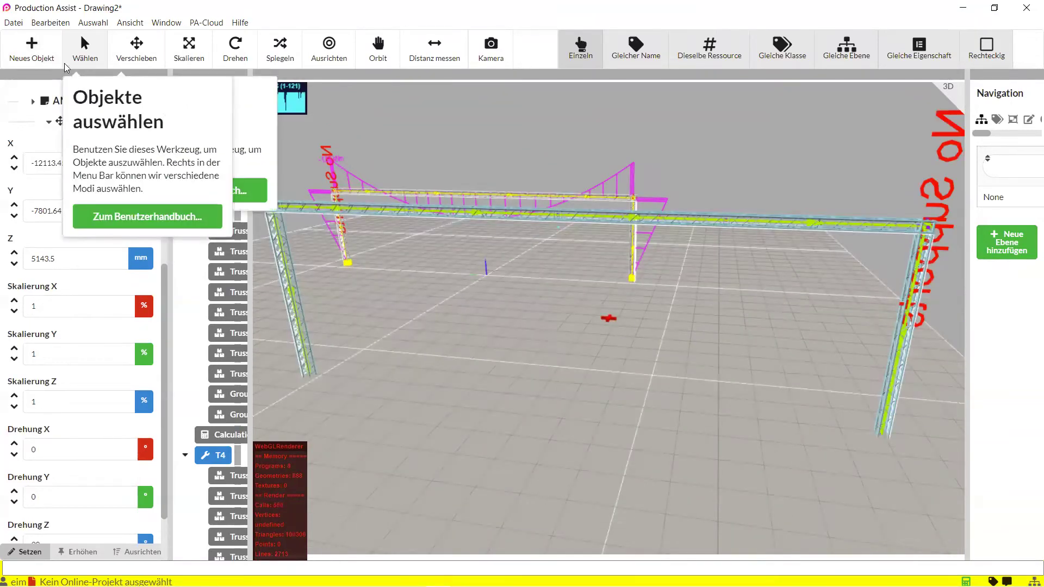
pyautogui.click(31, 49)
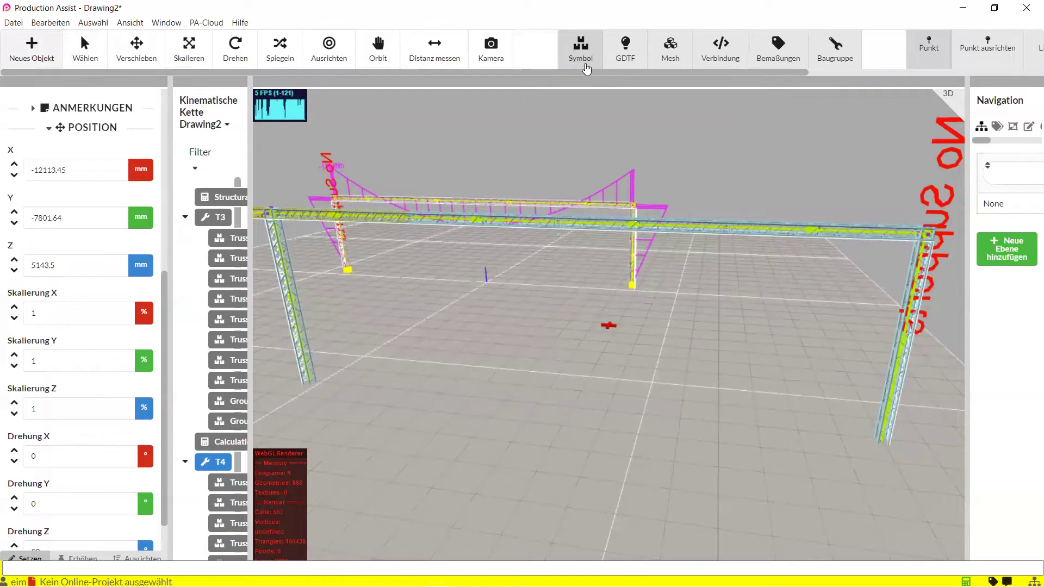
pyautogui.click(585, 65)
pyautogui.scroll(-5, 147, 325)
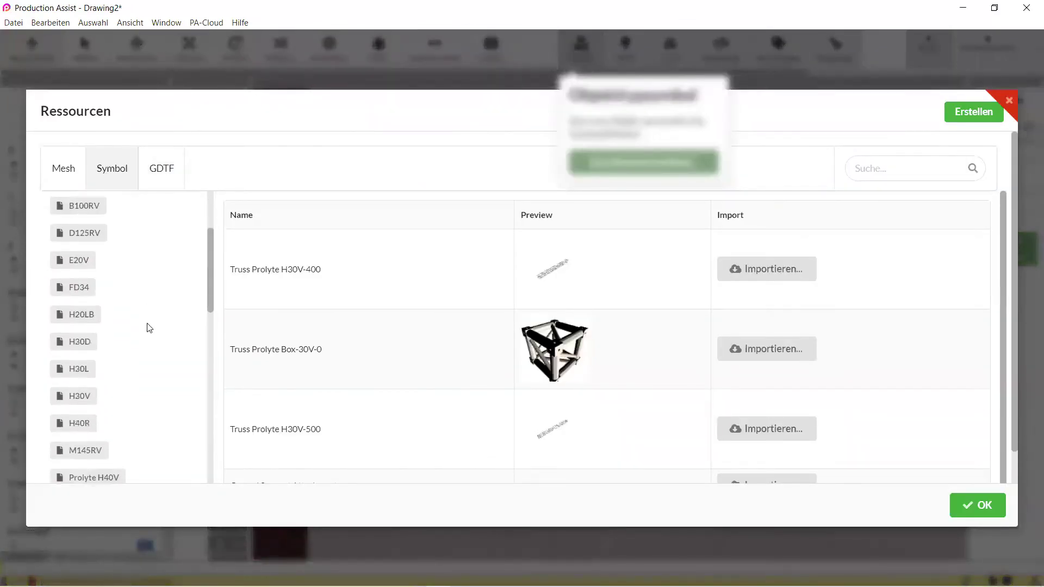
pyautogui.scroll(-10, 147, 326)
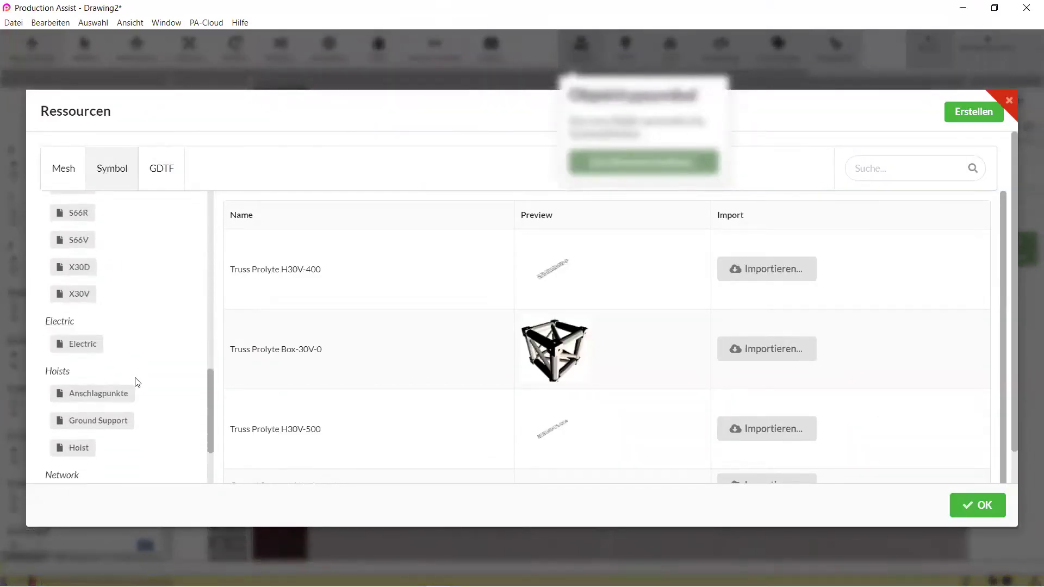
pyautogui.click(121, 420)
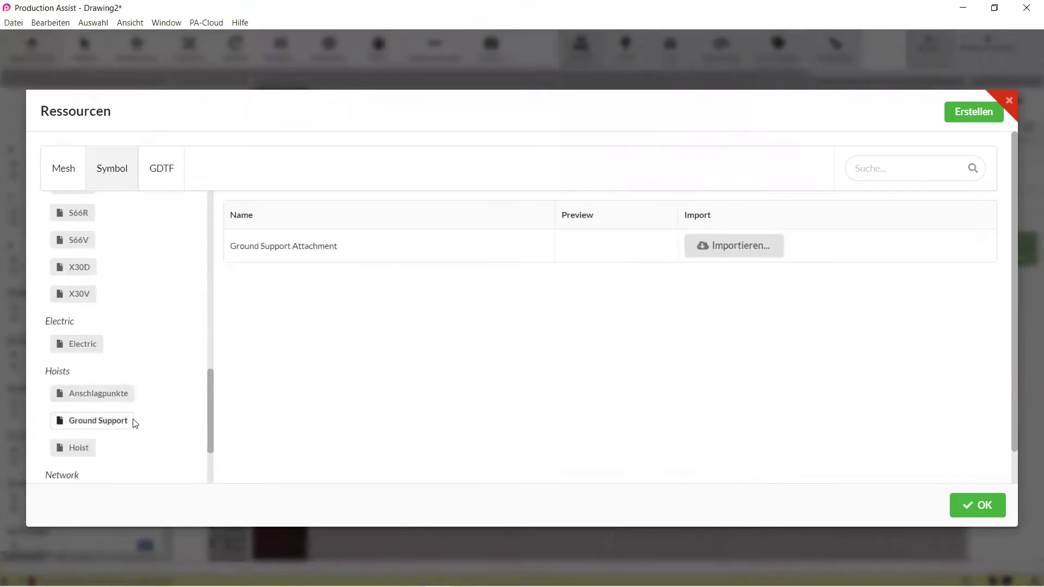
pyautogui.doubleClick(322, 262)
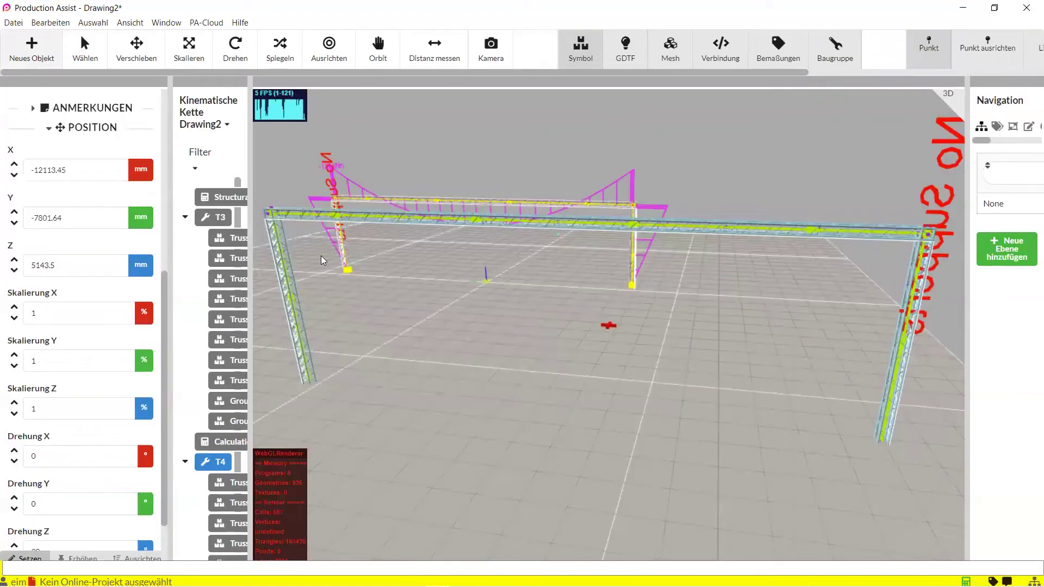
pyautogui.click(308, 377)
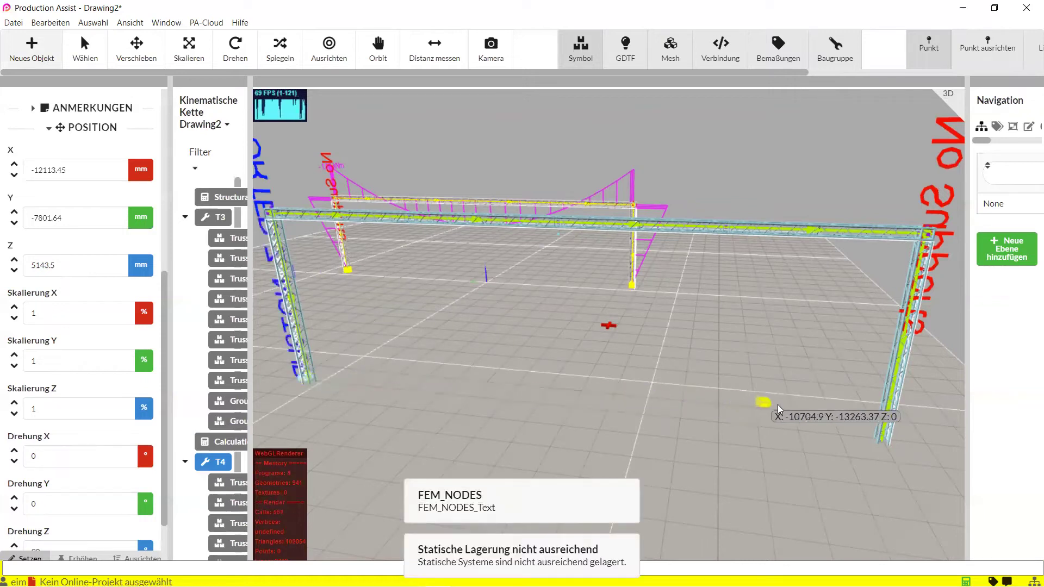
pyautogui.click(885, 438)
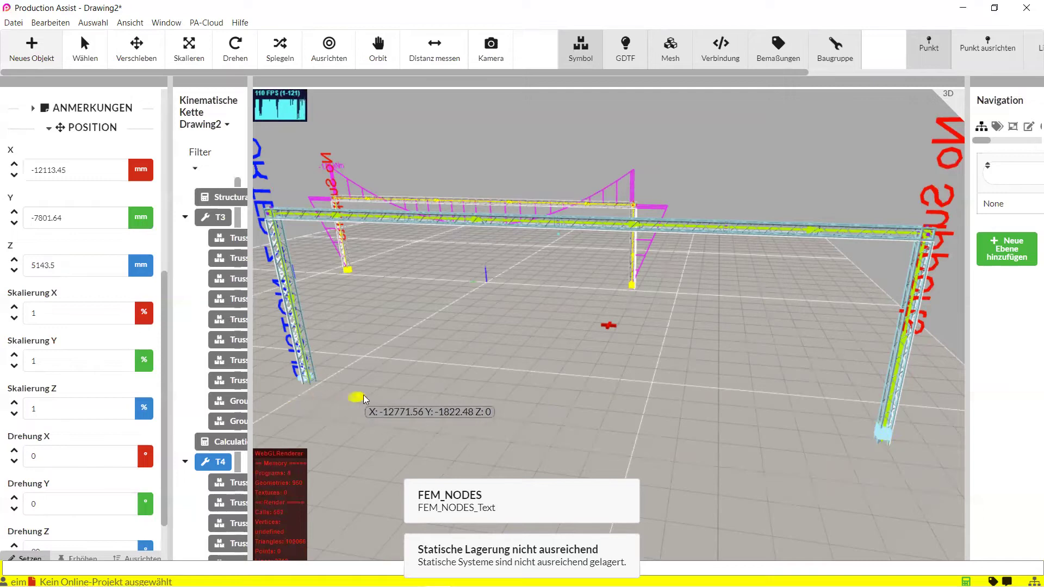
pyautogui.moveTo(385, 353); pyautogui.dragTo(409, 327, button='middle')
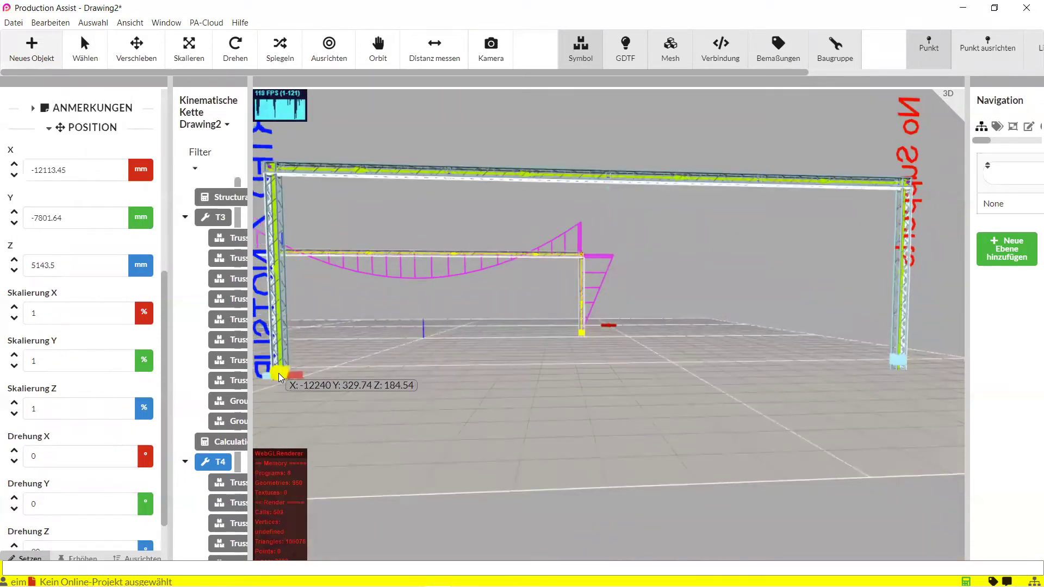
pyautogui.click(278, 376)
pyautogui.moveTo(271, 390); pyautogui.dragTo(306, 396, button='middle')
pyautogui.press('Escape')
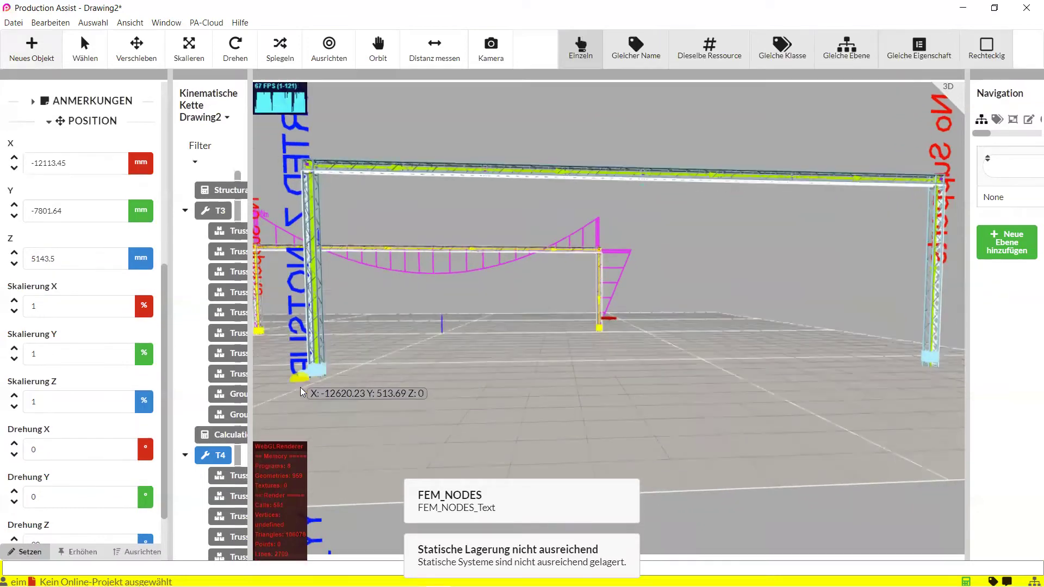
pyautogui.click(303, 375)
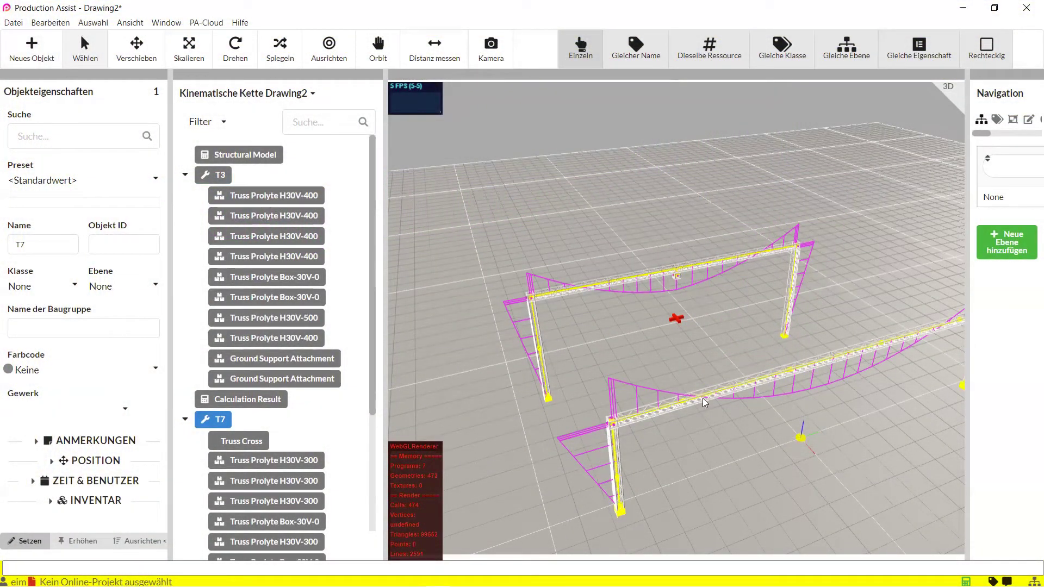
# Activate the T3 and T7 Truss Prolyte H30V-300 selection groups alternately as calculation objects to view each truss's bending moments, ending on T7.
pyautogui.moveTo(757, 433)
pyautogui.mouseDown(button='middle')
pyautogui.moveTo(693, 394)
pyautogui.moveTo(653, 402)
pyautogui.mouseUp(button='middle')
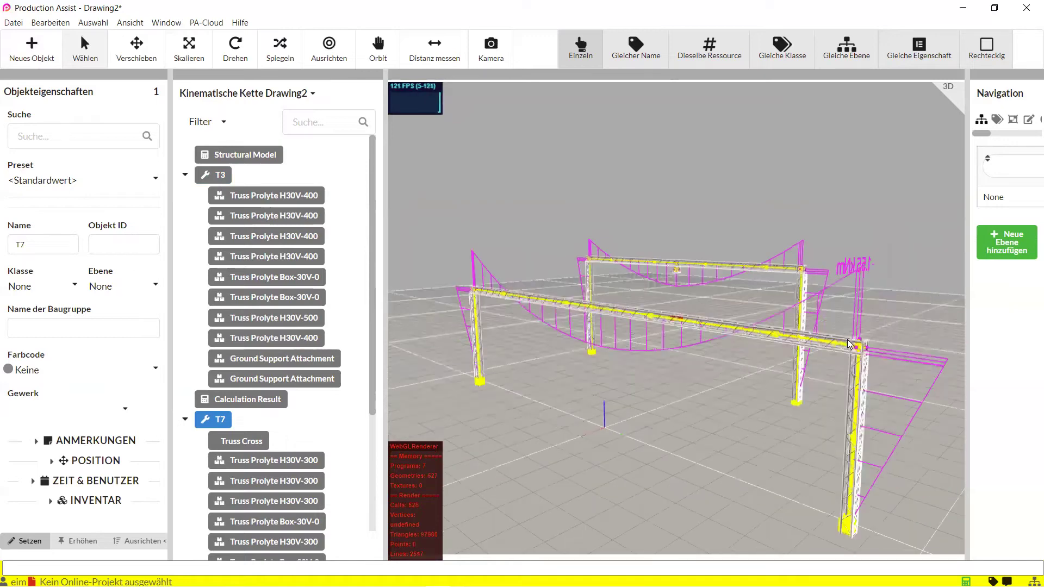
pyautogui.moveTo(916, 321); pyautogui.dragTo(830, 270, button='middle')
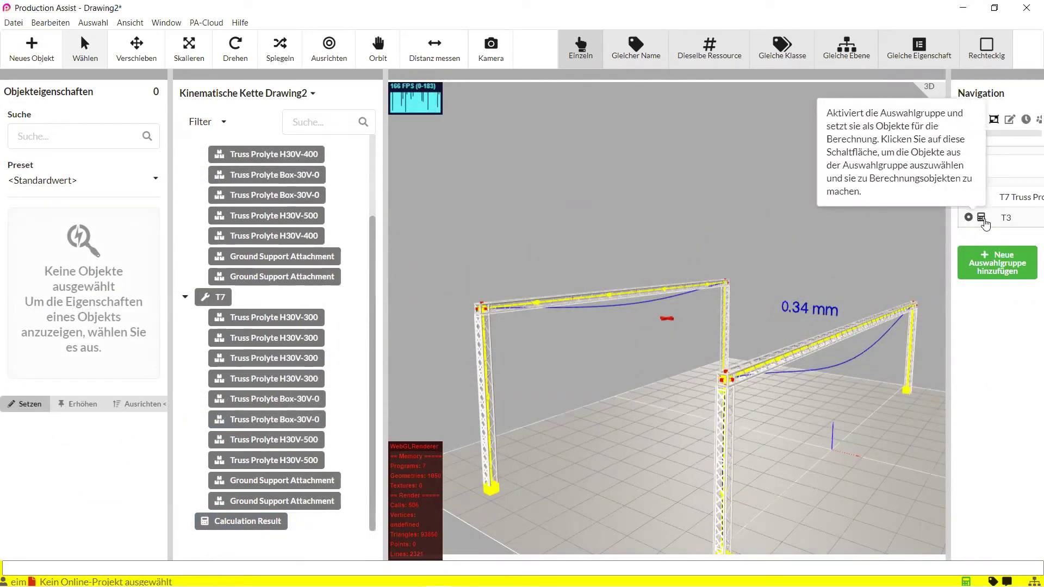
pyautogui.click(981, 219)
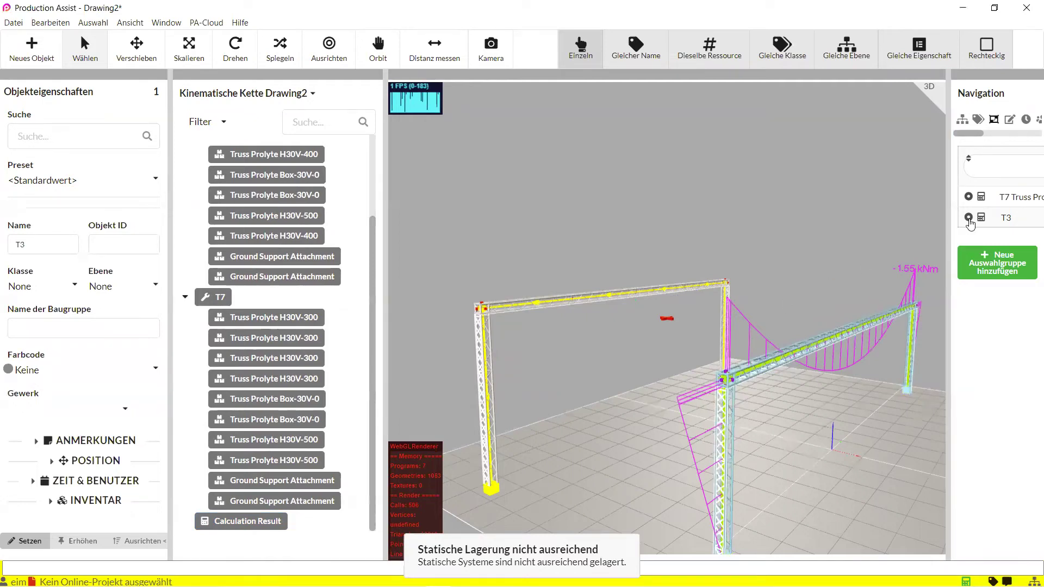
pyautogui.click(981, 197)
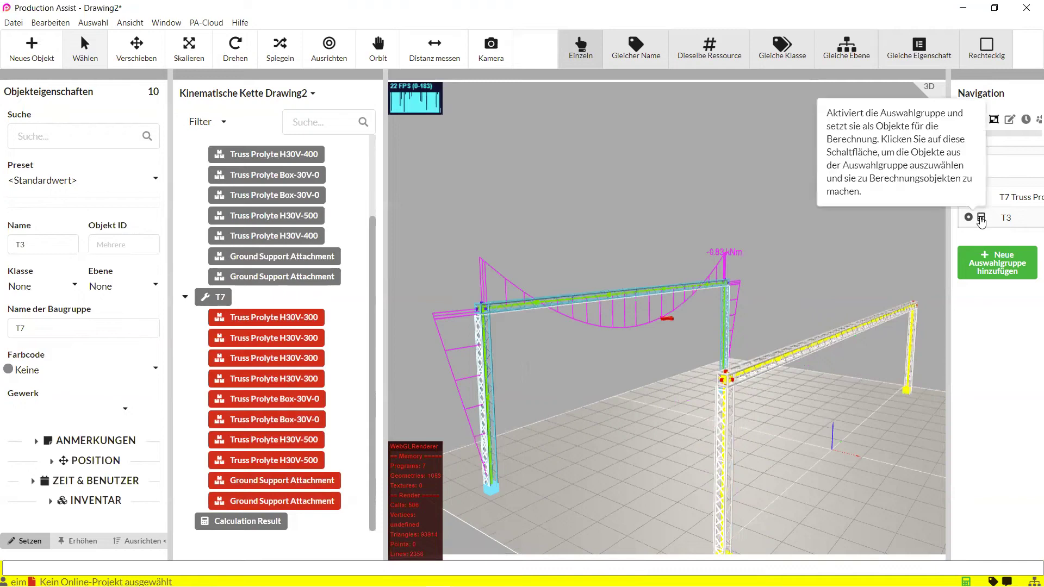
pyautogui.click(982, 217)
pyautogui.click(981, 198)
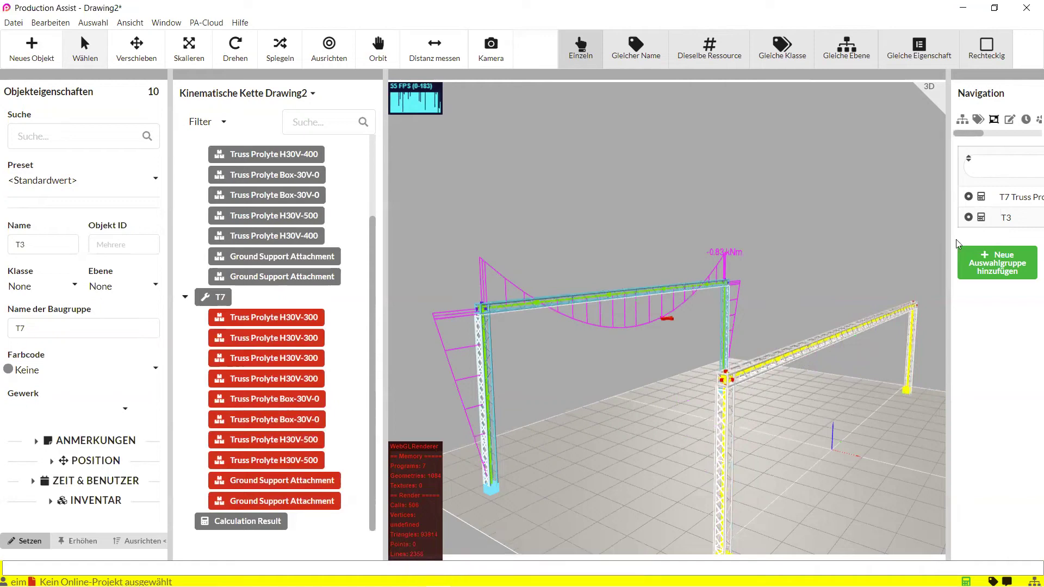
# Widen the Navigation area to show full selection group names, and reset the calculation objects so both truss structures are calculated.
pyautogui.moveTo(949, 245); pyautogui.dragTo(840, 244)
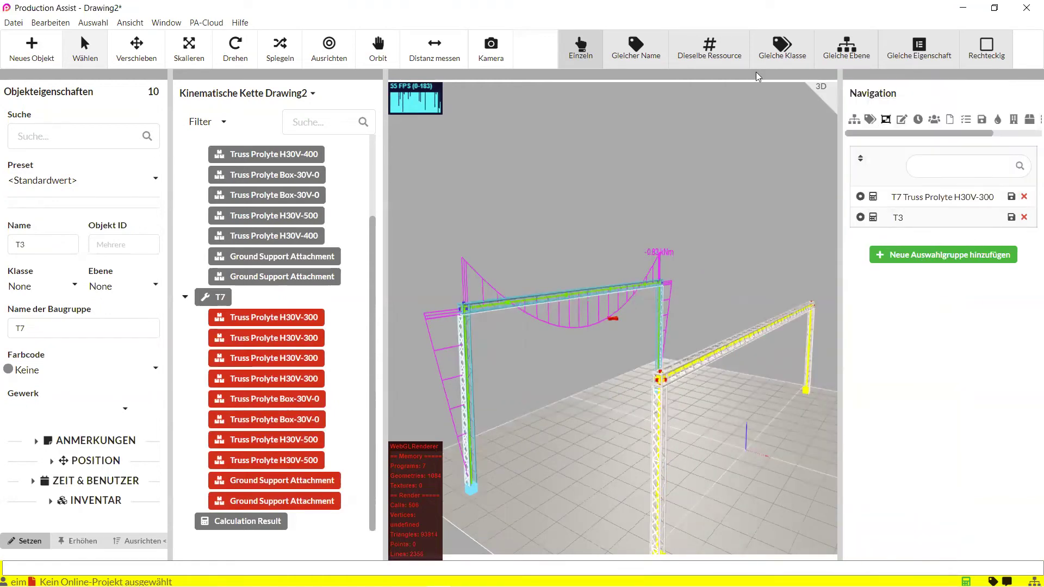
pyautogui.click(52, 24)
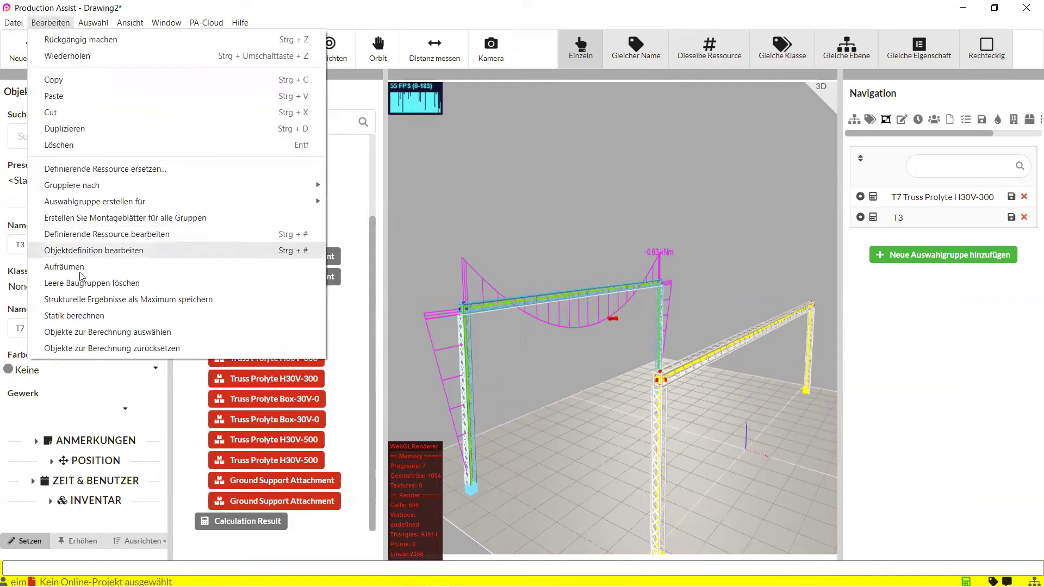
pyautogui.click(90, 348)
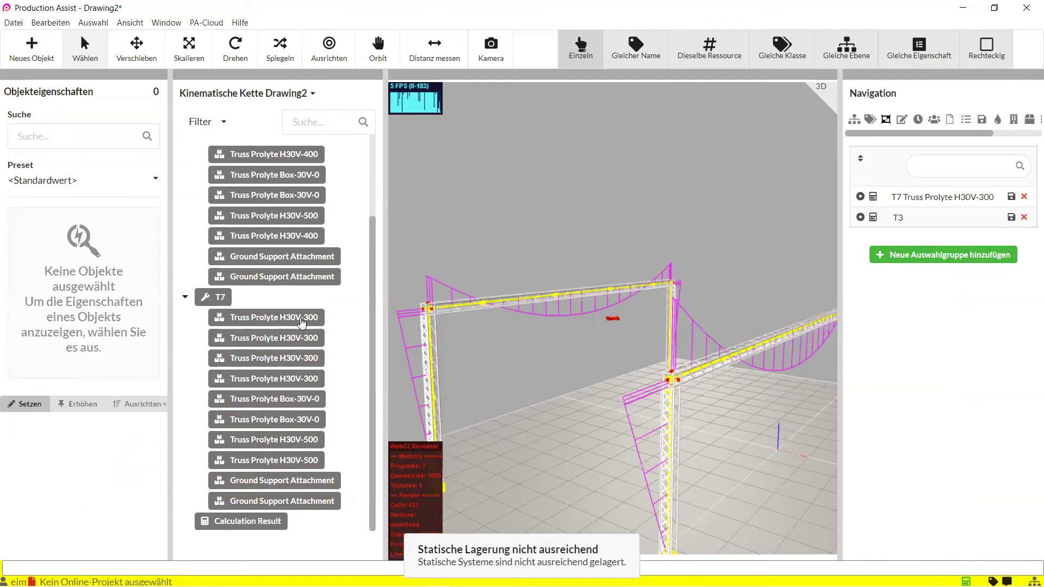
# Select the T3 assembly in the kinematic chain and set it as the object for calculation.
pyautogui.moveTo(714, 399)
pyautogui.mouseDown(button='middle')
pyautogui.moveTo(719, 408)
pyautogui.moveTo(703, 409)
pyautogui.moveTo(716, 406)
pyautogui.mouseUp(button='middle')
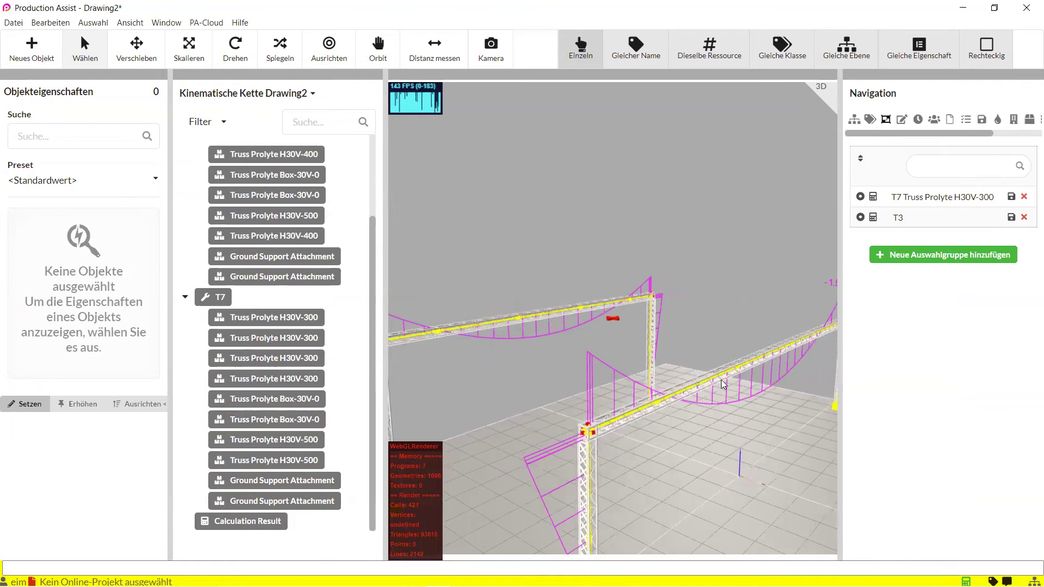
pyautogui.scroll(2, 261, 196)
pyautogui.click(215, 175)
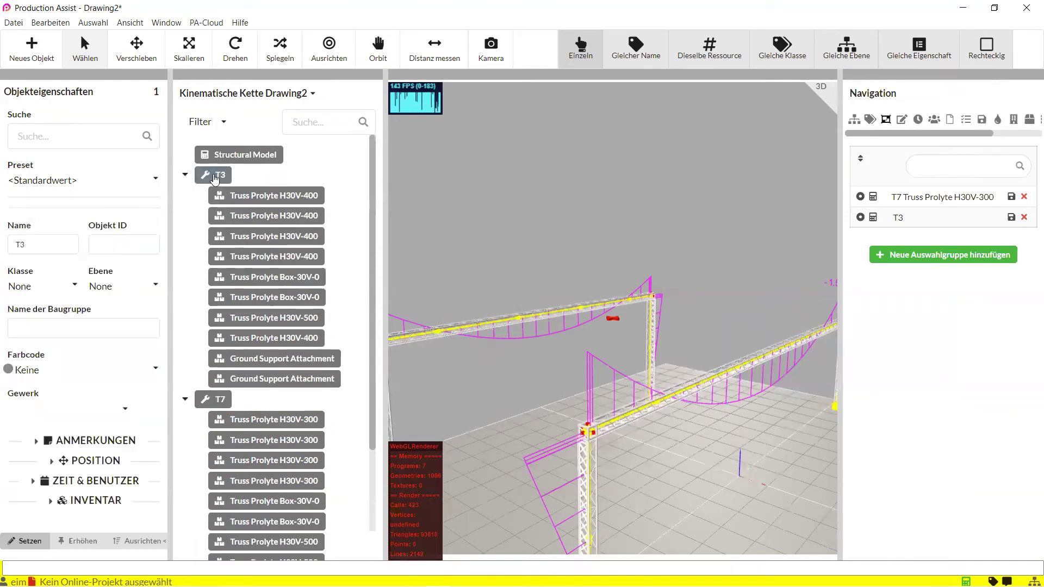
pyautogui.click(51, 23)
pyautogui.click(105, 332)
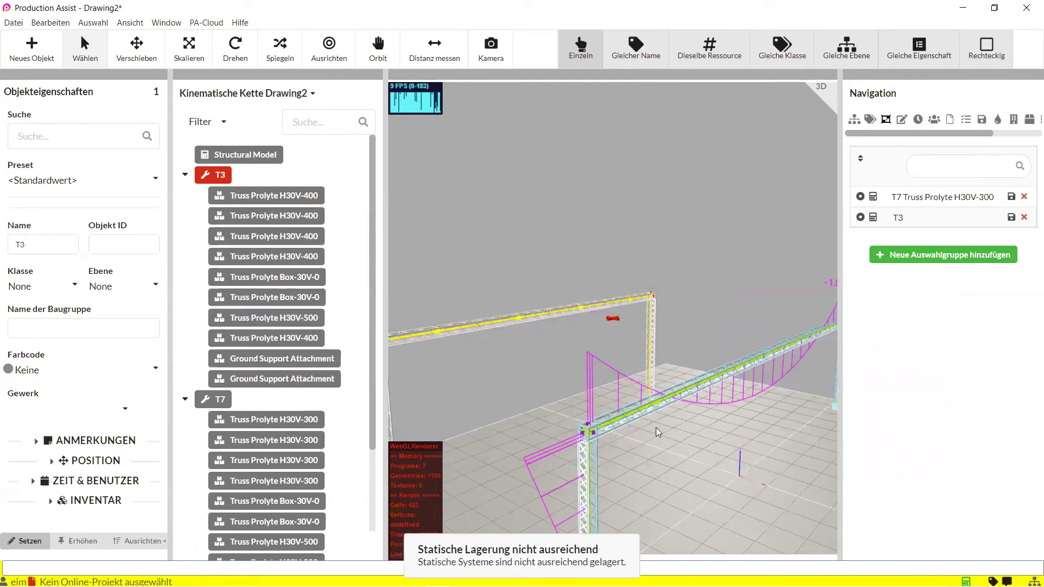
pyautogui.moveTo(657, 428)
pyautogui.mouseDown(button='middle')
pyautogui.moveTo(644, 425)
pyautogui.moveTo(656, 432)
pyautogui.mouseUp(button='middle')
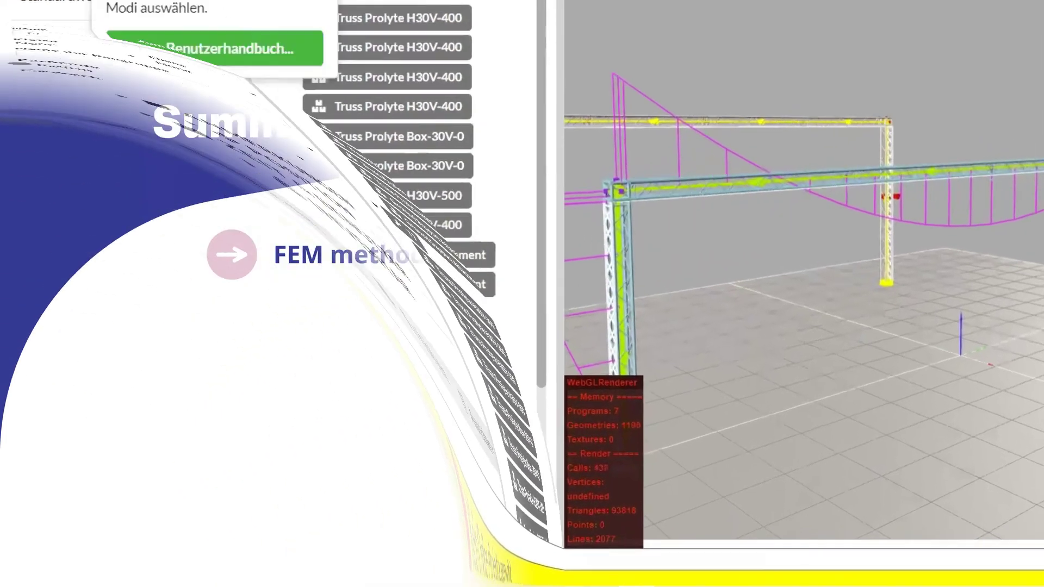